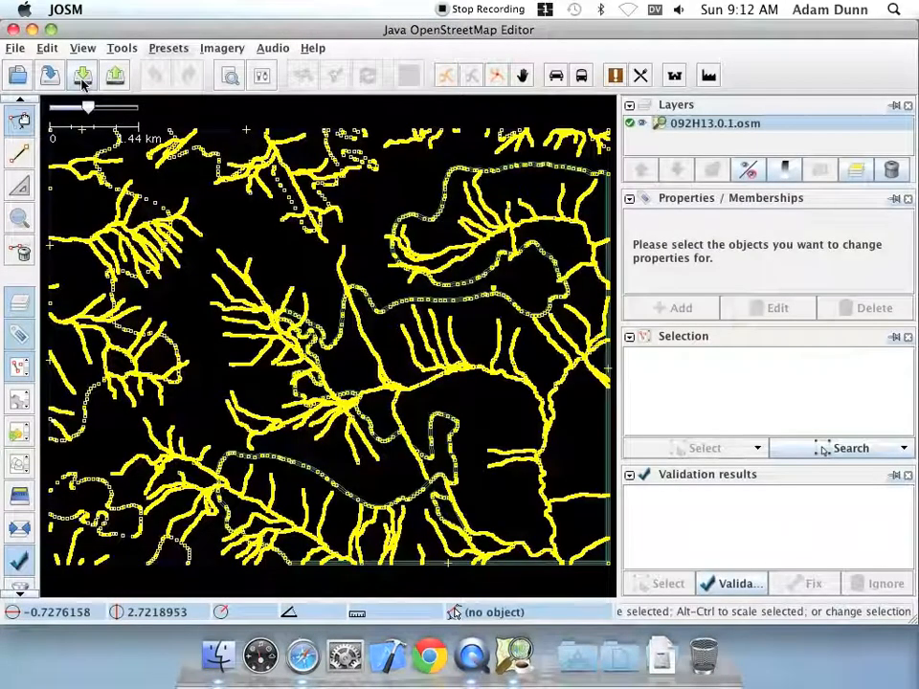
Download the existing OpenStreetMap data for the marked area as a new layer
{"action": "left_click", "coordinate": [84, 80]}
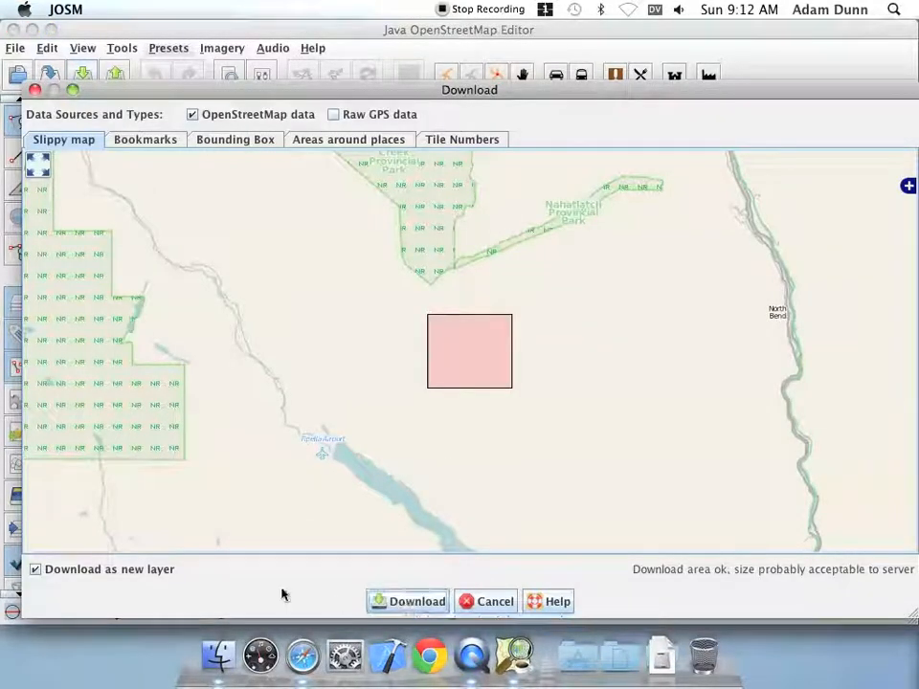
{"action": "left_click", "coordinate": [414, 601]}
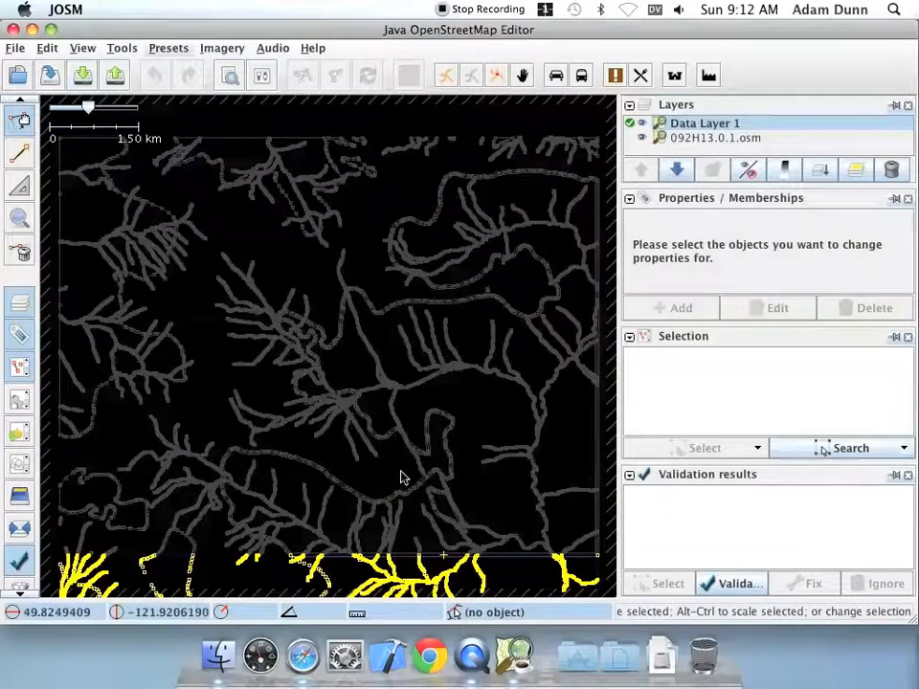
{"action": "left_click", "coordinate": [82, 48]}
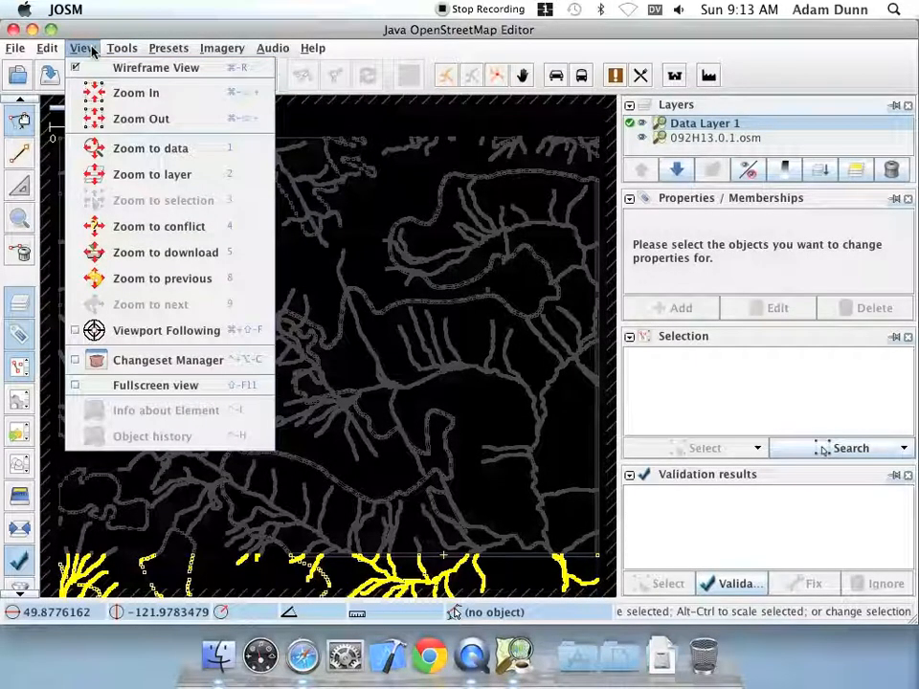
{"action": "left_click", "coordinate": [92, 50]}
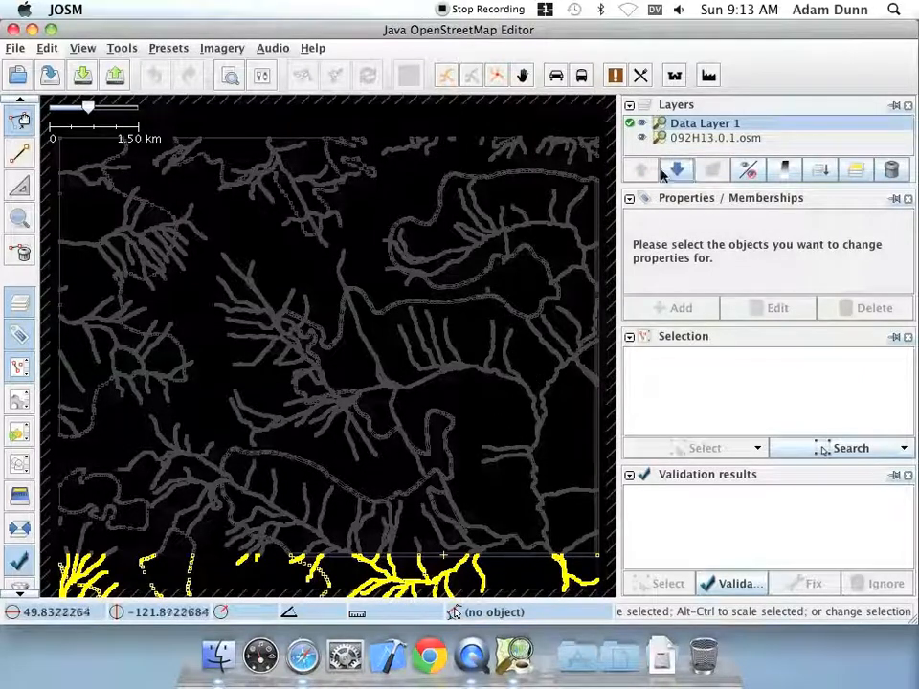
Check the 092H13.0.1.osm layer by hiding and reshowing it, and merge it into Data Layer 1
{"action": "left_click", "coordinate": [641, 138]}
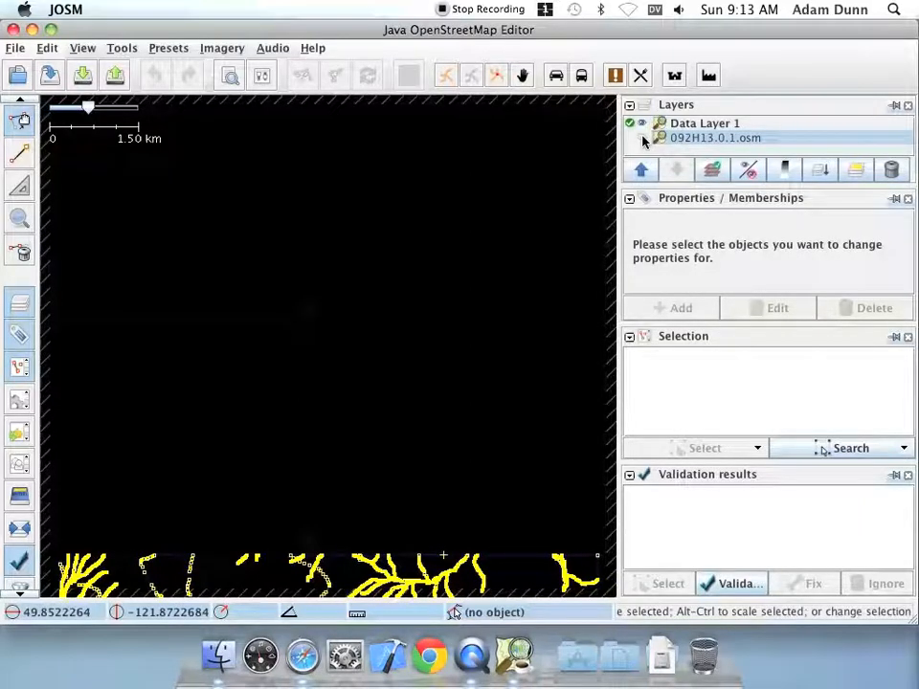
{"action": "left_click", "coordinate": [641, 138]}
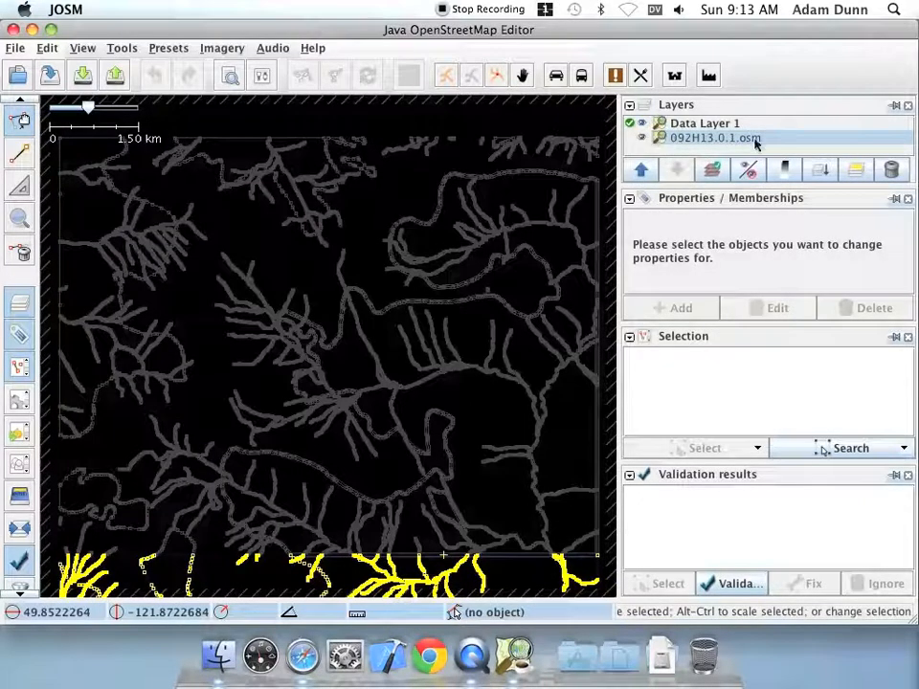
{"action": "left_click", "coordinate": [818, 170]}
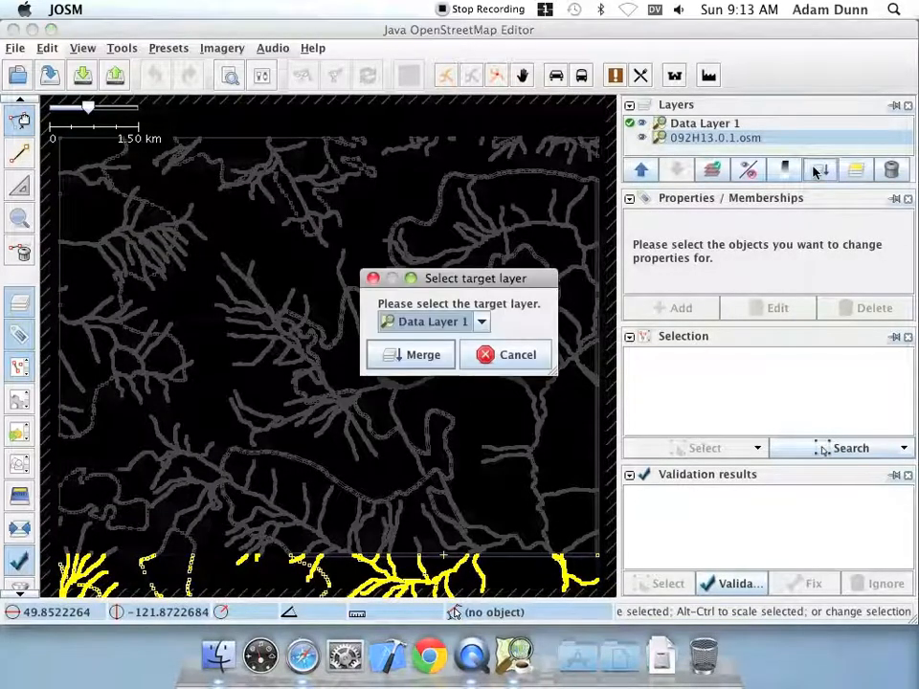
{"action": "left_click", "coordinate": [414, 355]}
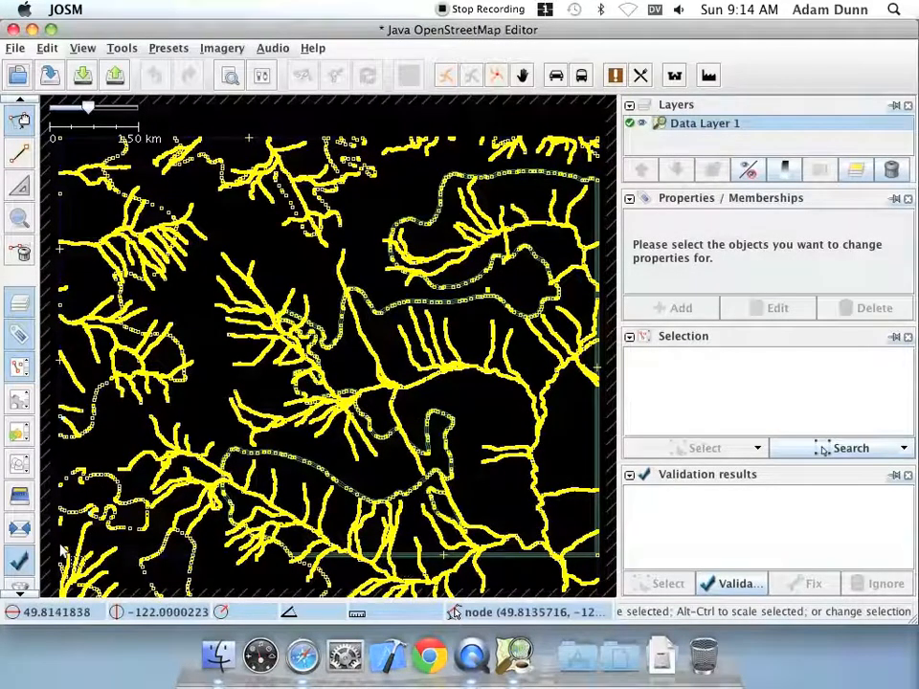
Select the objects along the seam between the two datasets, validate them and expand the duplicated nodes errors
{"action": "left_click_drag", "start_coordinate": [46, 546], "coordinate": [601, 569]}
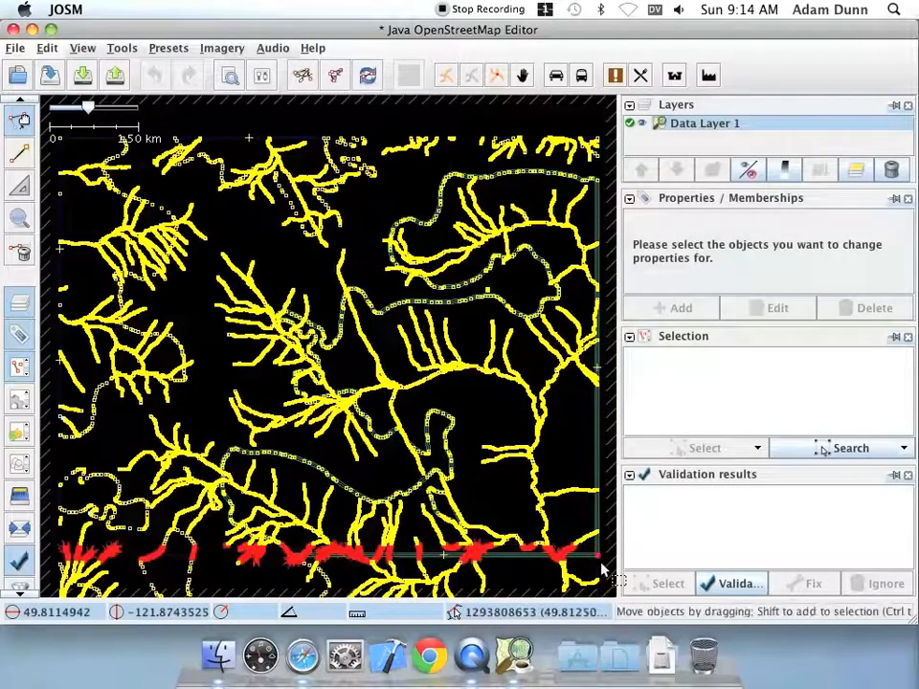
{"action": "left_click", "coordinate": [733, 585]}
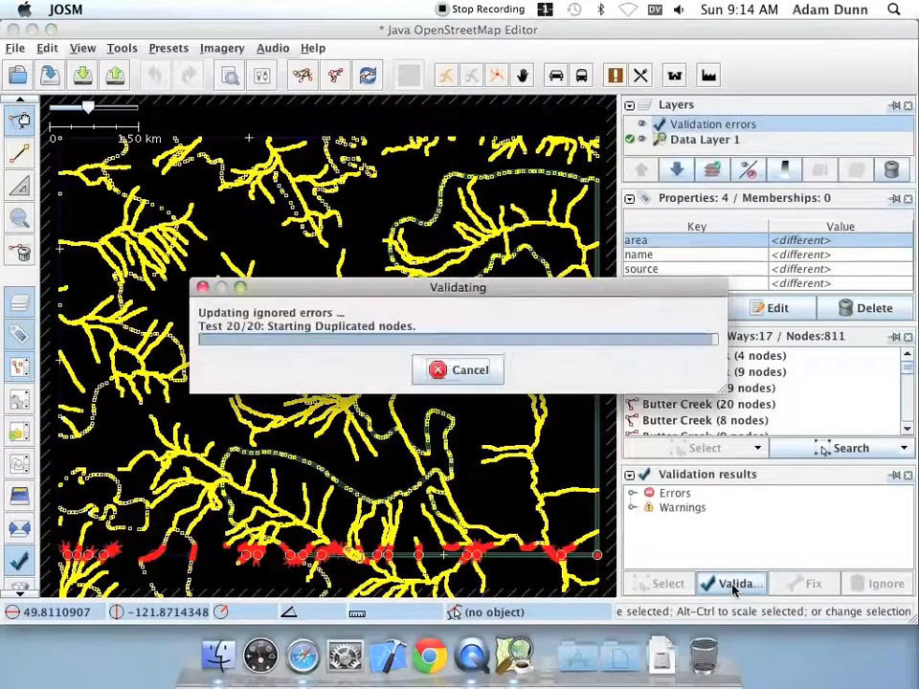
{"action": "left_click", "coordinate": [632, 494]}
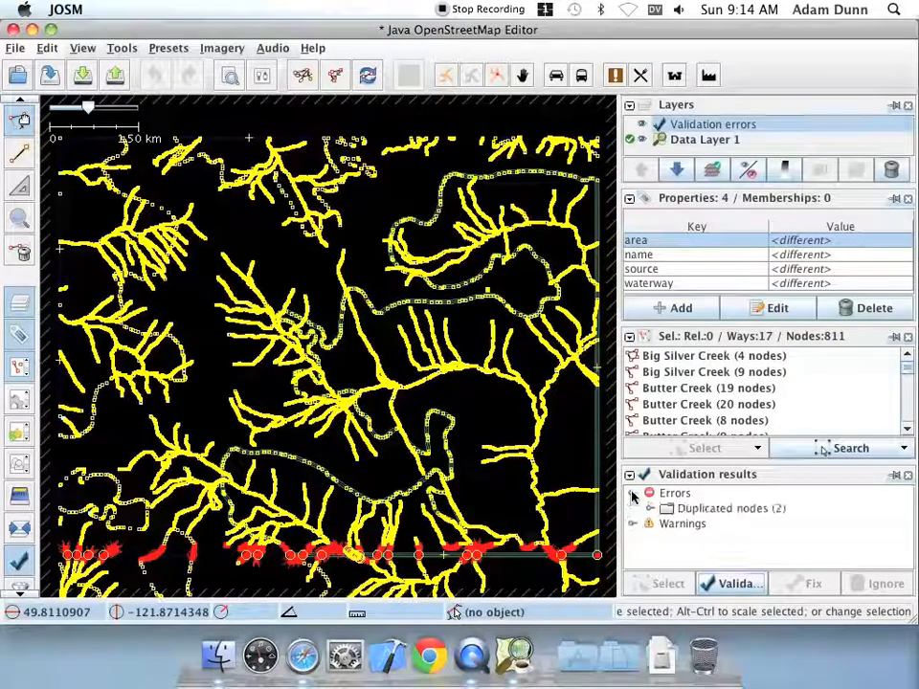
{"action": "left_click", "coordinate": [650, 508]}
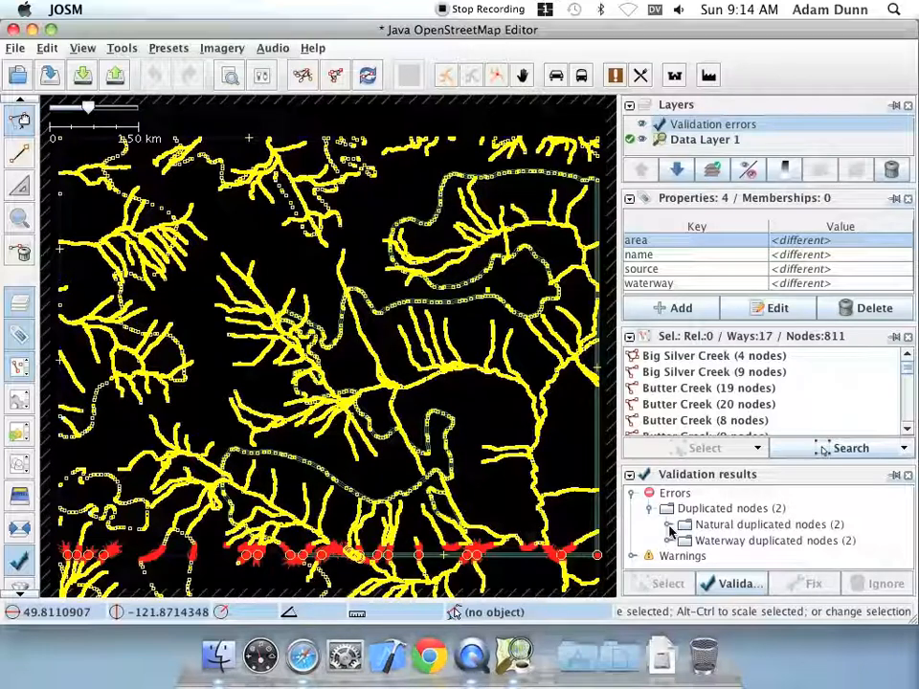
Inspect the first natural duplicated nodes pair where the two glacier areas meet, and fix all natural duplicated nodes
{"action": "left_click", "coordinate": [668, 526]}
{"action": "right_click", "coordinate": [745, 545]}
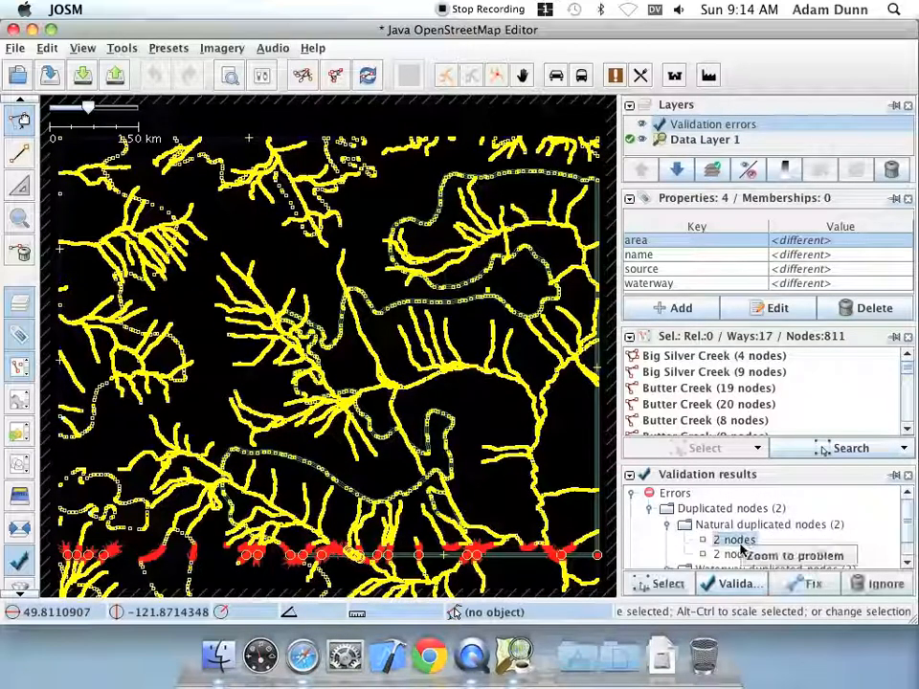
{"action": "left_click", "coordinate": [756, 558]}
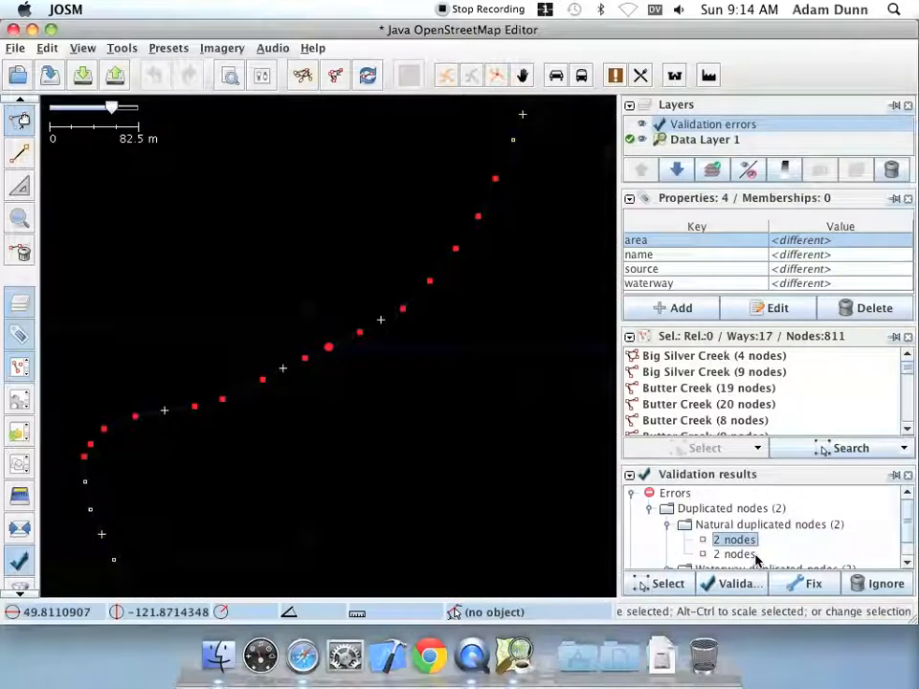
{"action": "scroll", "coordinate": [219, 455], "scroll_direction": "down", "scroll_amount": 1}
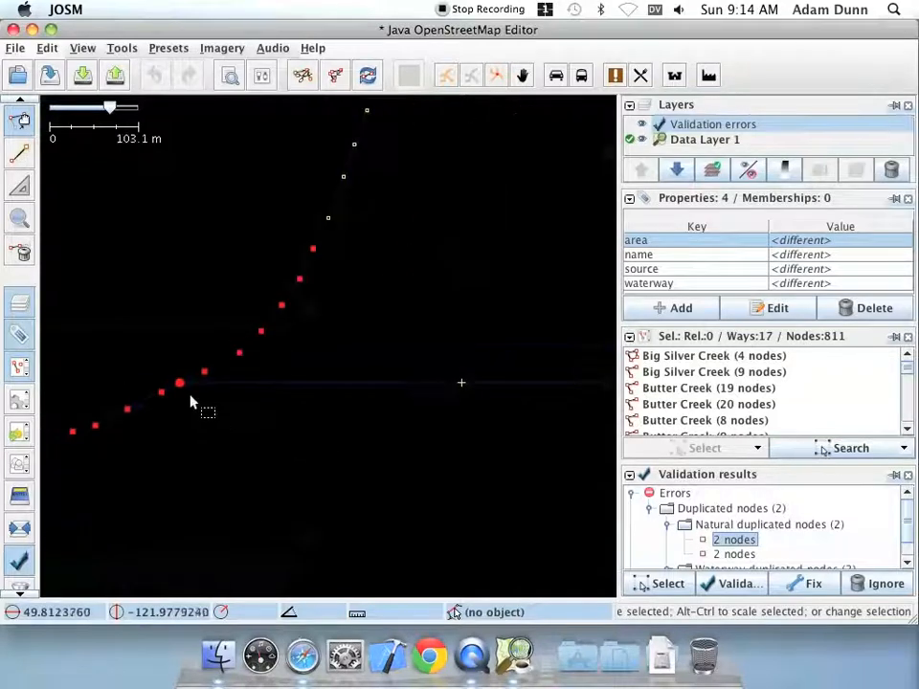
{"action": "left_click", "coordinate": [153, 407]}
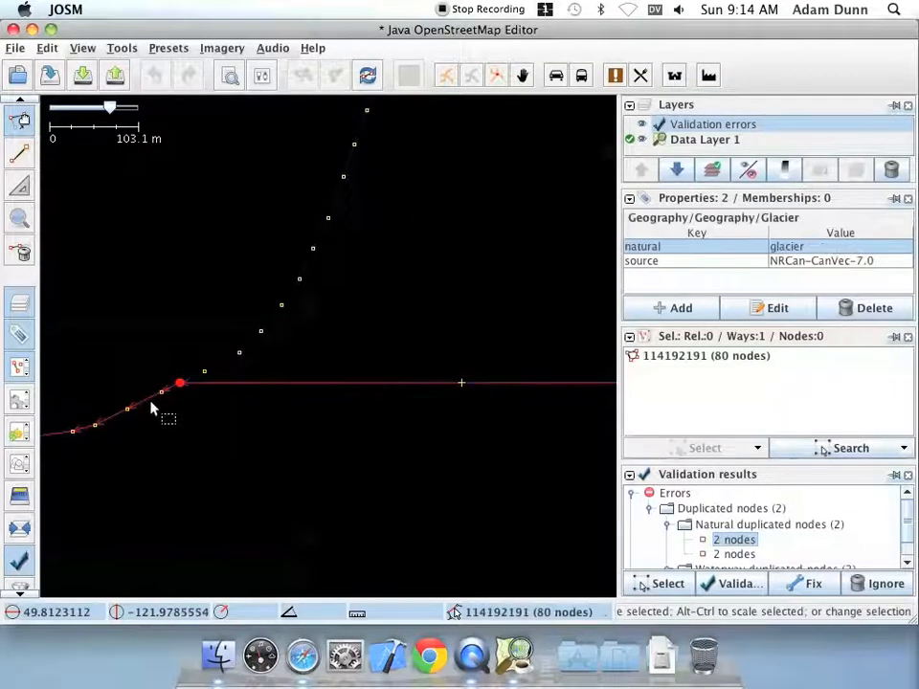
{"action": "left_click", "coordinate": [221, 367]}
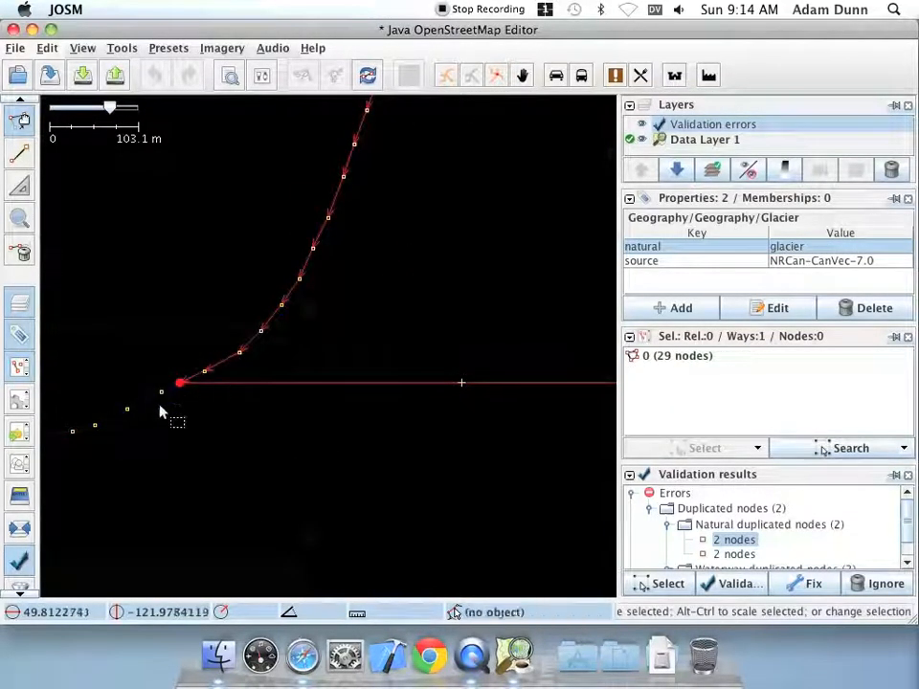
{"action": "left_click_drag", "start_coordinate": [168, 363], "coordinate": [187, 391]}
{"action": "left_click", "coordinate": [177, 360]}
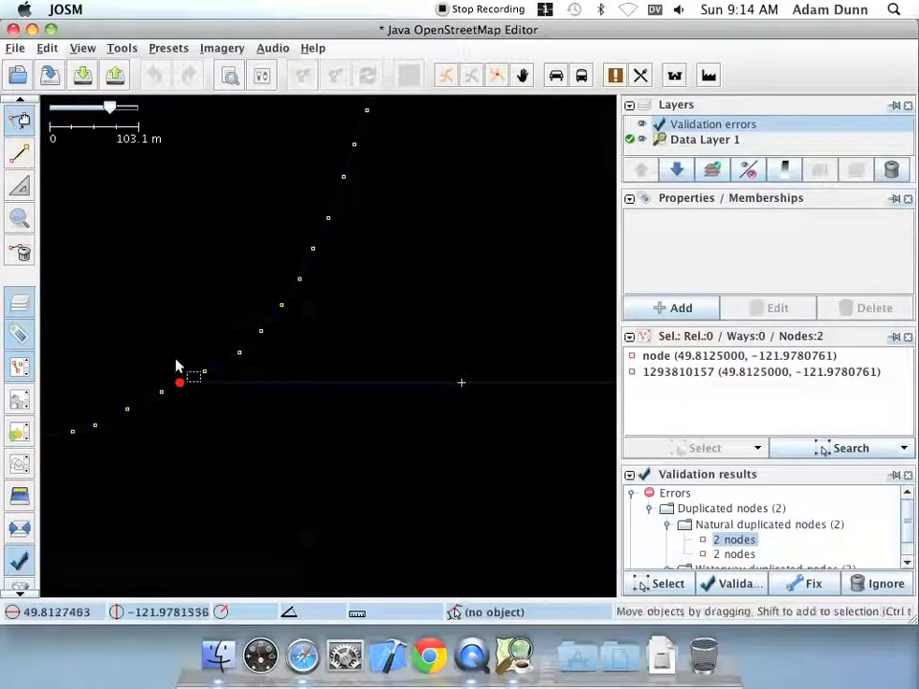
{"action": "left_click", "coordinate": [732, 524]}
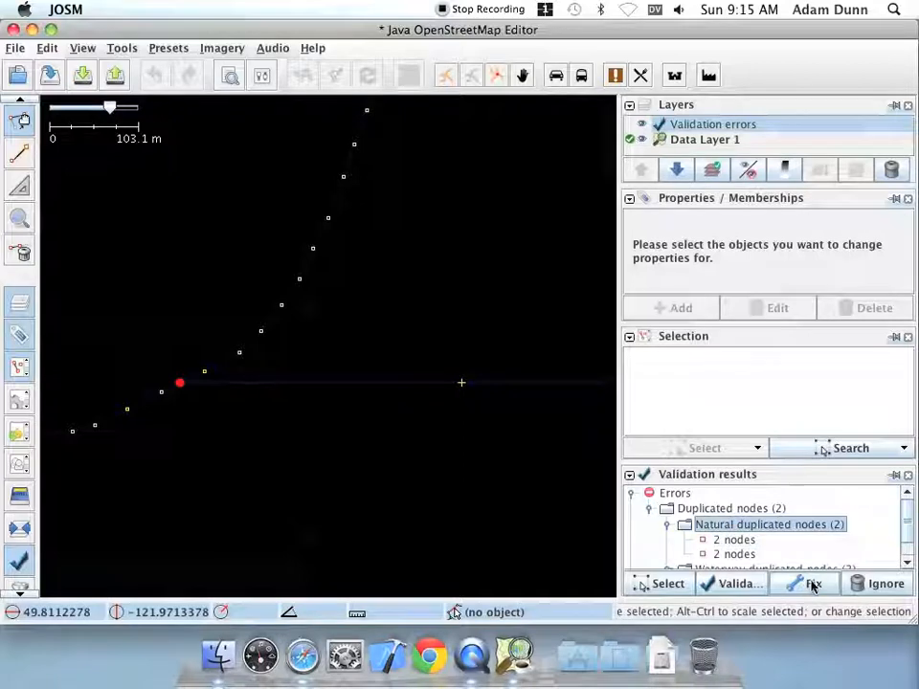
{"action": "left_click", "coordinate": [812, 584]}
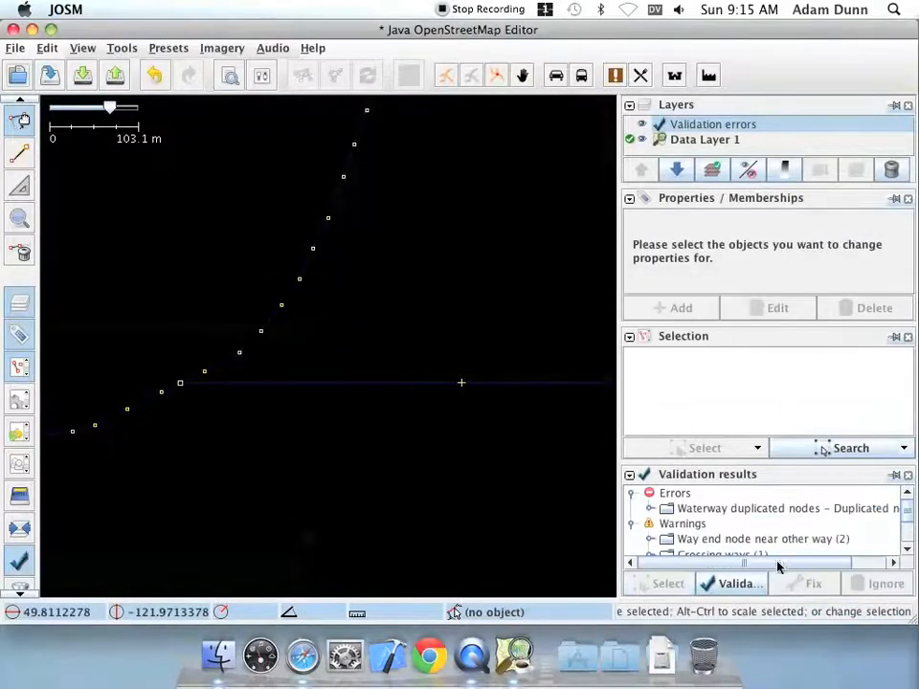
Inspect the first waterway duplicated nodes pair on the Big Silver Creek riverbank, and fix all waterway duplicated nodes
{"action": "left_click", "coordinate": [651, 509]}
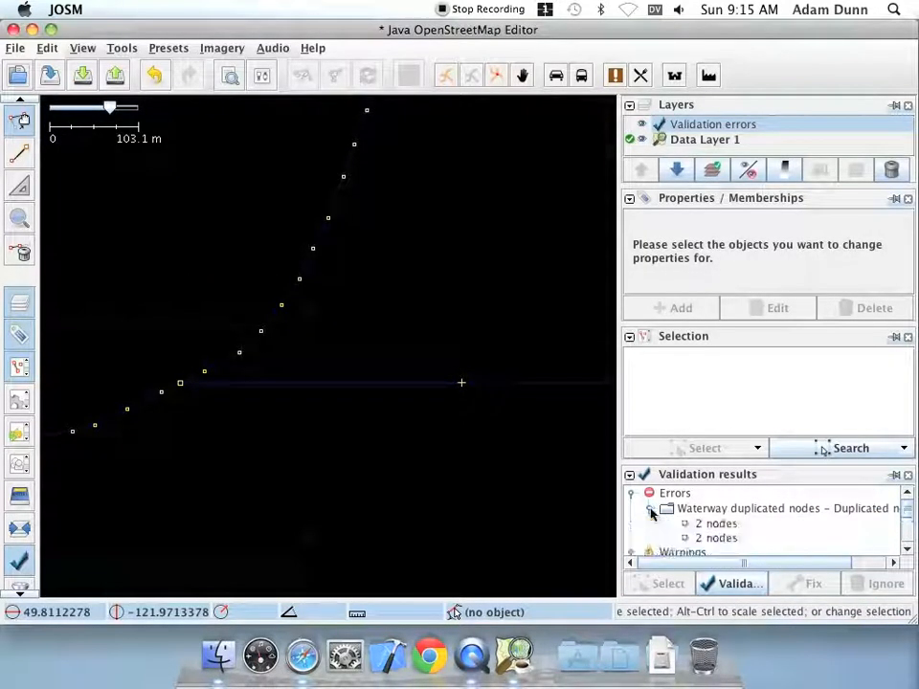
{"action": "left_click", "coordinate": [721, 527]}
{"action": "right_click", "coordinate": [723, 529]}
{"action": "left_click", "coordinate": [729, 542]}
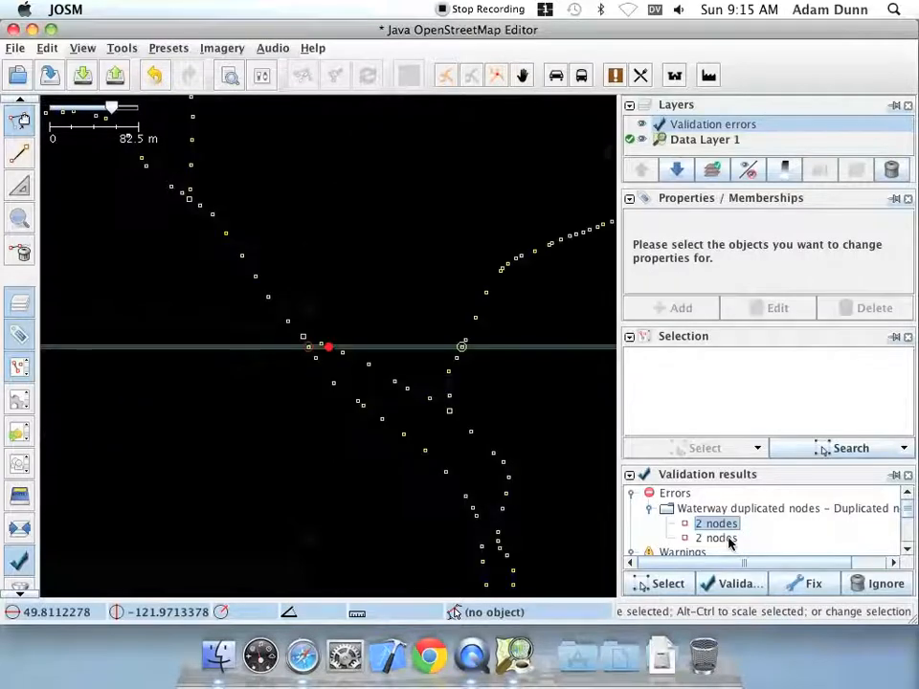
{"action": "scroll", "coordinate": [277, 325], "scroll_direction": "up", "scroll_amount": 3}
{"action": "scroll", "coordinate": [448, 414], "scroll_direction": "up", "scroll_amount": 2}
{"action": "left_click", "coordinate": [301, 389]}
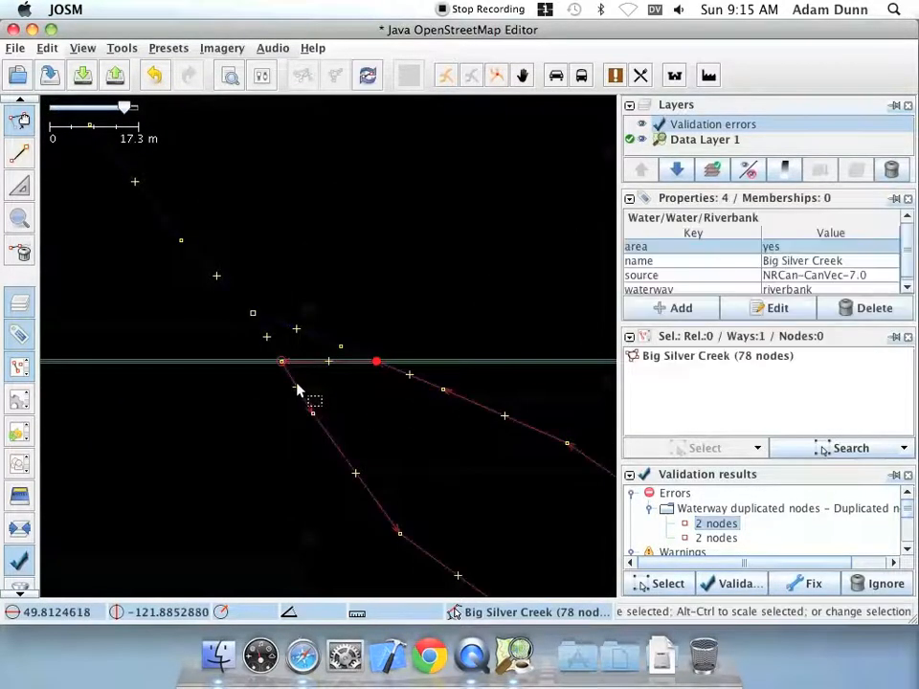
{"action": "left_click", "coordinate": [313, 334]}
{"action": "left_click_drag", "start_coordinate": [393, 373], "coordinate": [374, 344]}
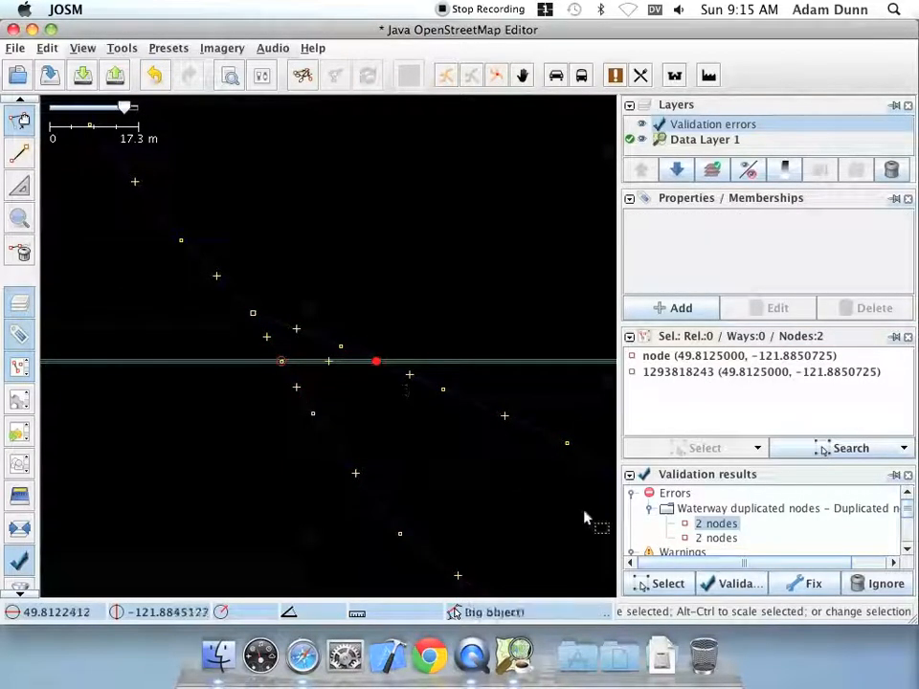
{"action": "left_click", "coordinate": [732, 509]}
{"action": "left_click", "coordinate": [812, 584]}
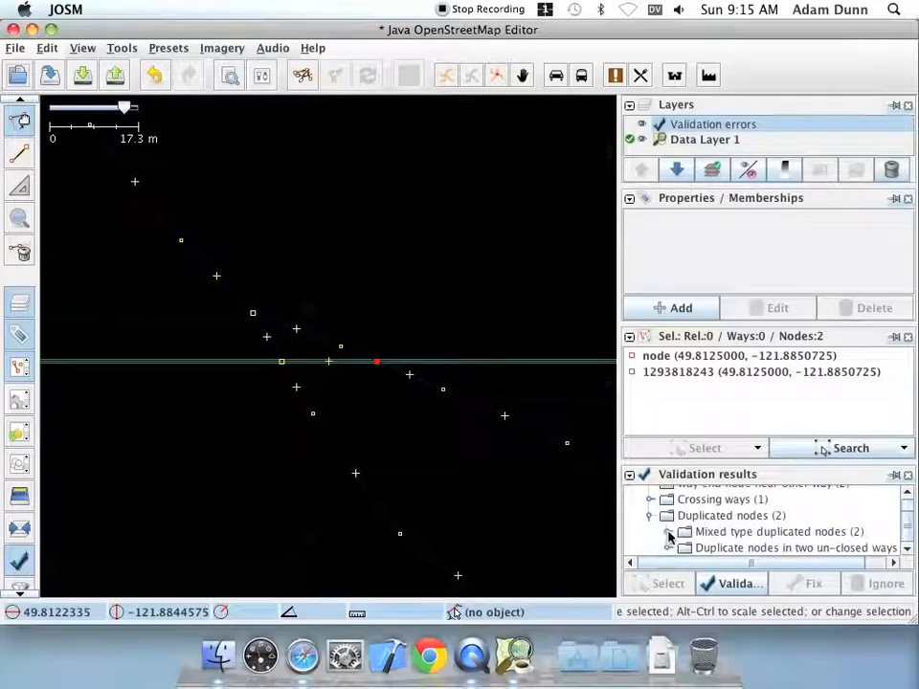
Inspect the first mixed type duplicated nodes pair at the corner of the wood areas, and fix all mixed type duplicated nodes
{"action": "left_click", "coordinate": [668, 532]}
{"action": "left_click", "coordinate": [744, 536]}
{"action": "right_click", "coordinate": [748, 536]}
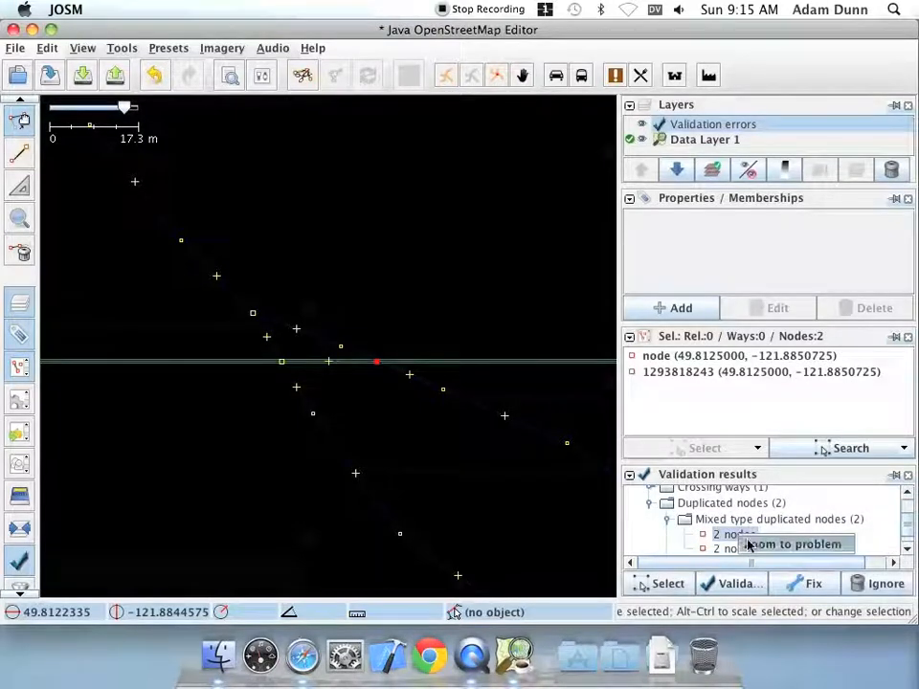
{"action": "left_click", "coordinate": [754, 545]}
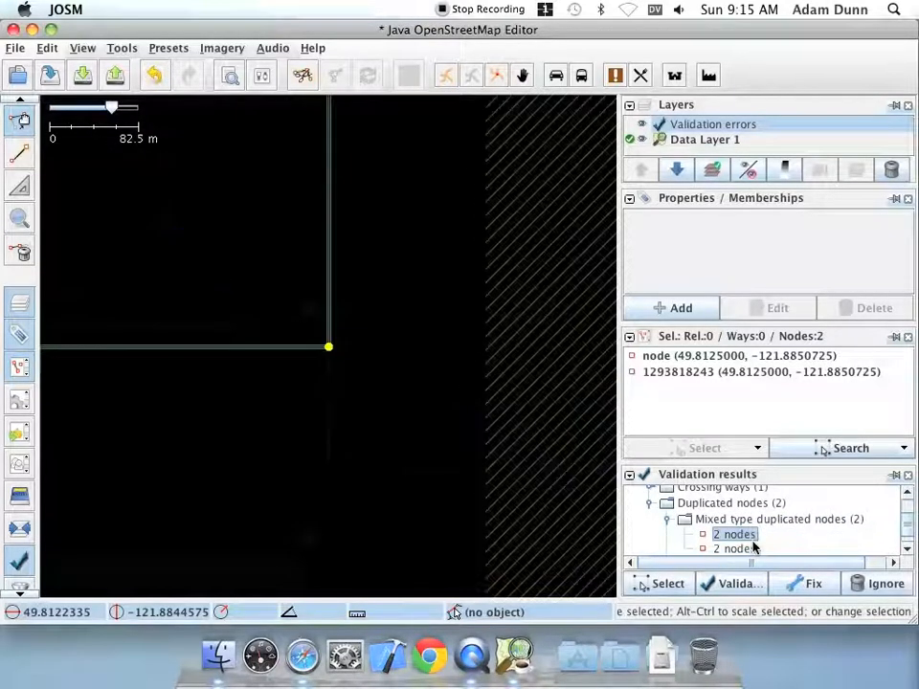
{"action": "left_click", "coordinate": [323, 380]}
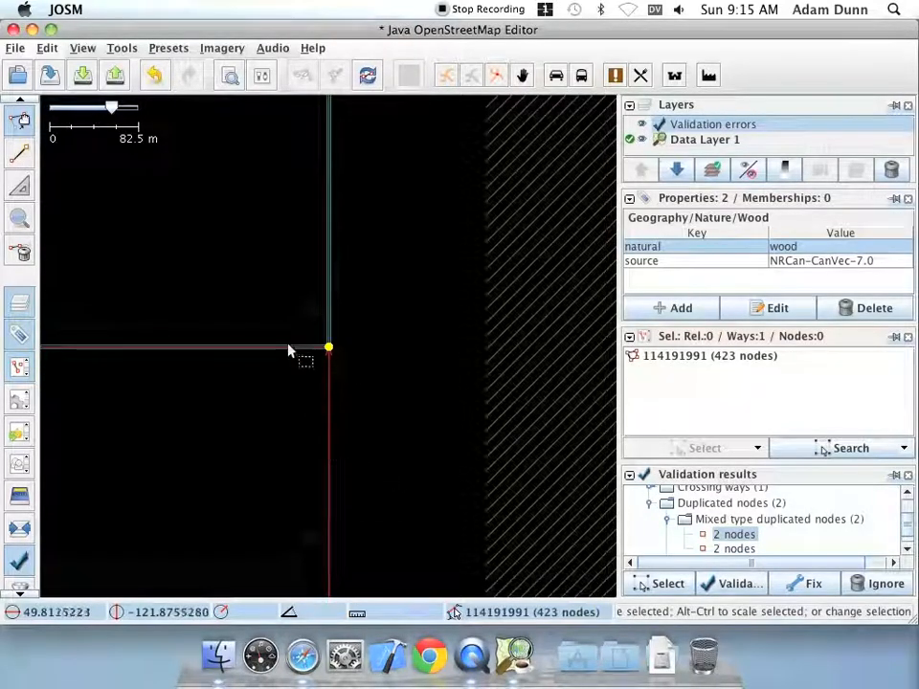
{"action": "left_click", "coordinate": [327, 328]}
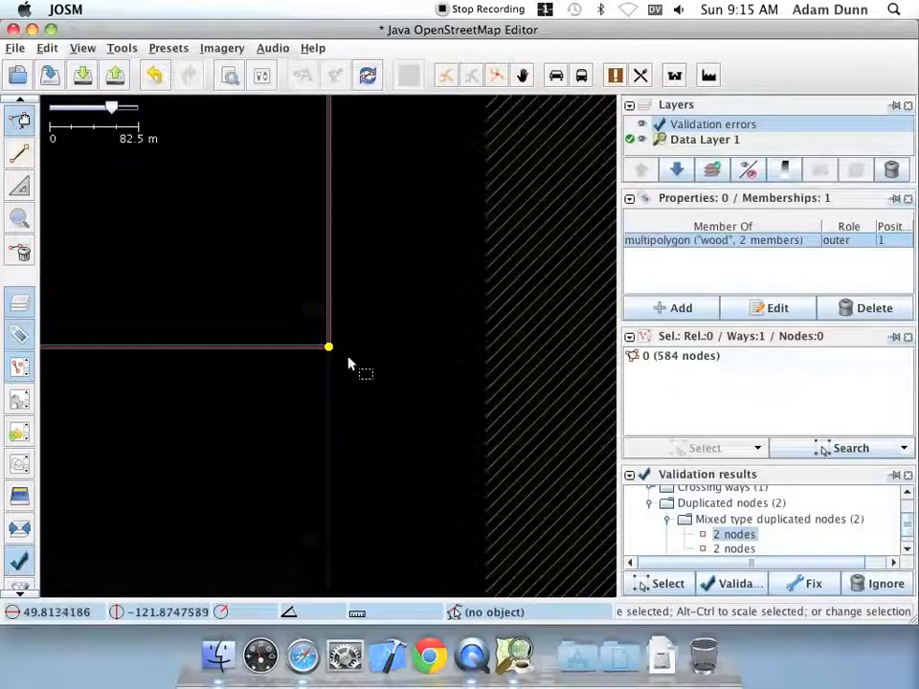
{"action": "left_click", "coordinate": [730, 522]}
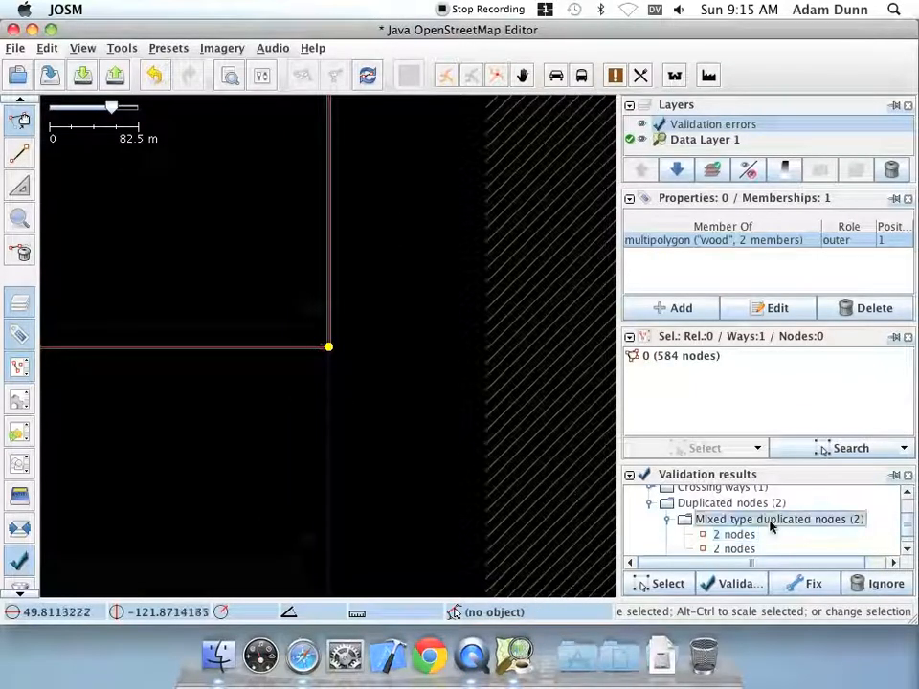
{"action": "left_click", "coordinate": [804, 583]}
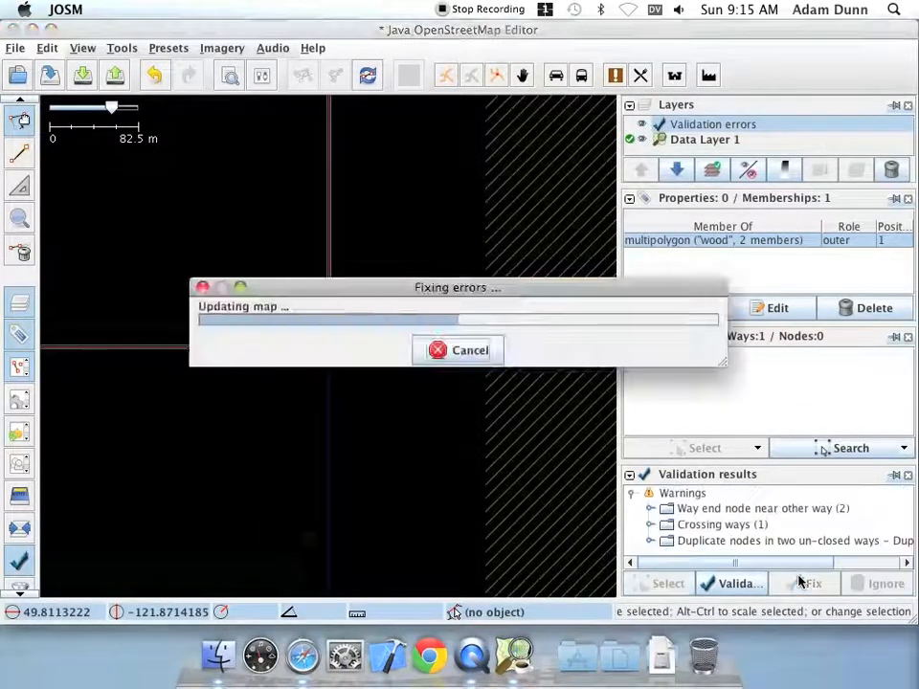
Expand the duplicate nodes in two un-closed ways warnings, go to the first pair, and inspect the two stream ways meeting there
{"action": "left_click", "coordinate": [648, 540]}
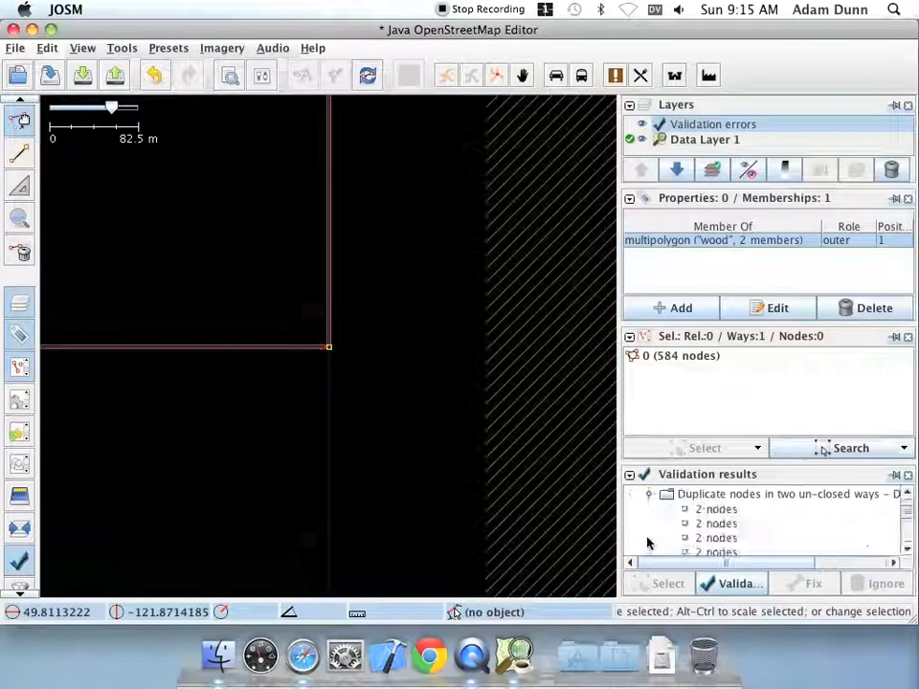
{"action": "left_click", "coordinate": [716, 510]}
{"action": "double_click", "coordinate": [718, 510]}
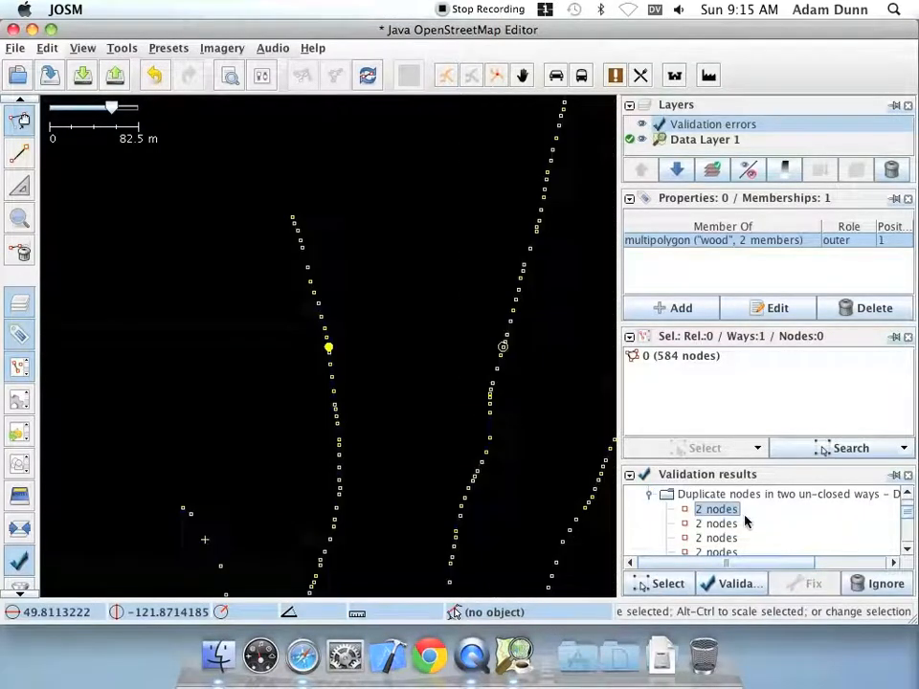
{"action": "scroll", "coordinate": [330, 352], "scroll_direction": "up", "scroll_amount": 5}
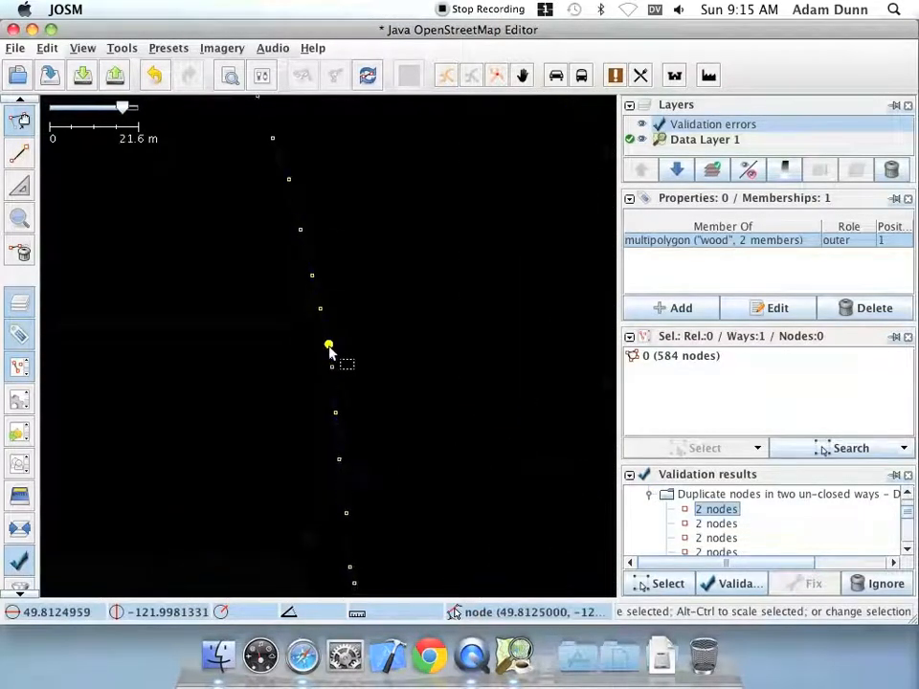
{"action": "left_click", "coordinate": [334, 383]}
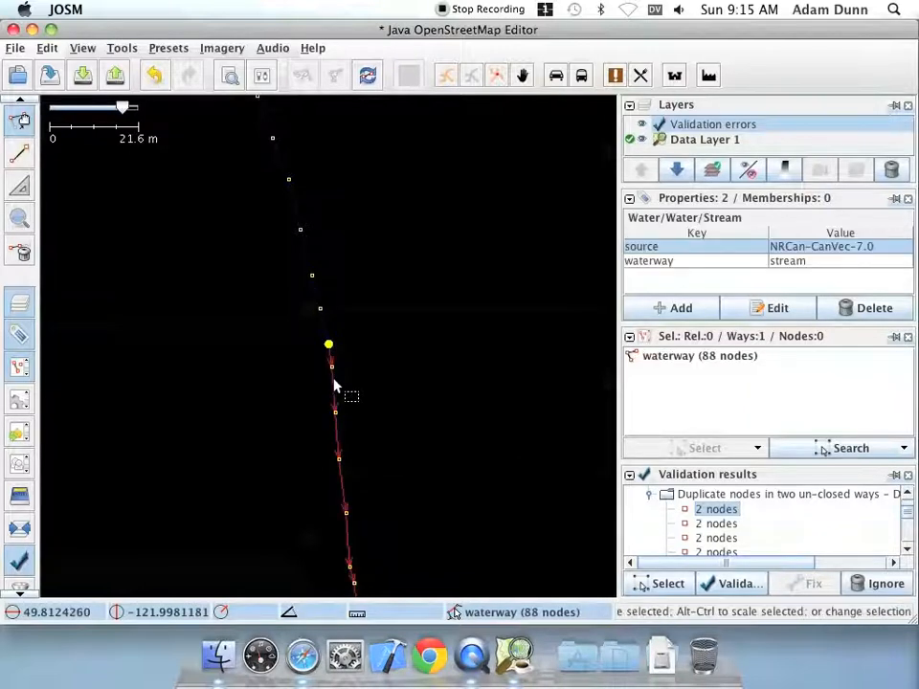
{"action": "left_click", "coordinate": [325, 323]}
Select the two overlapping end nodes where the westernmost stream crosses the boundary and merge them
{"action": "left_click_drag", "start_coordinate": [350, 337], "coordinate": [318, 355]}
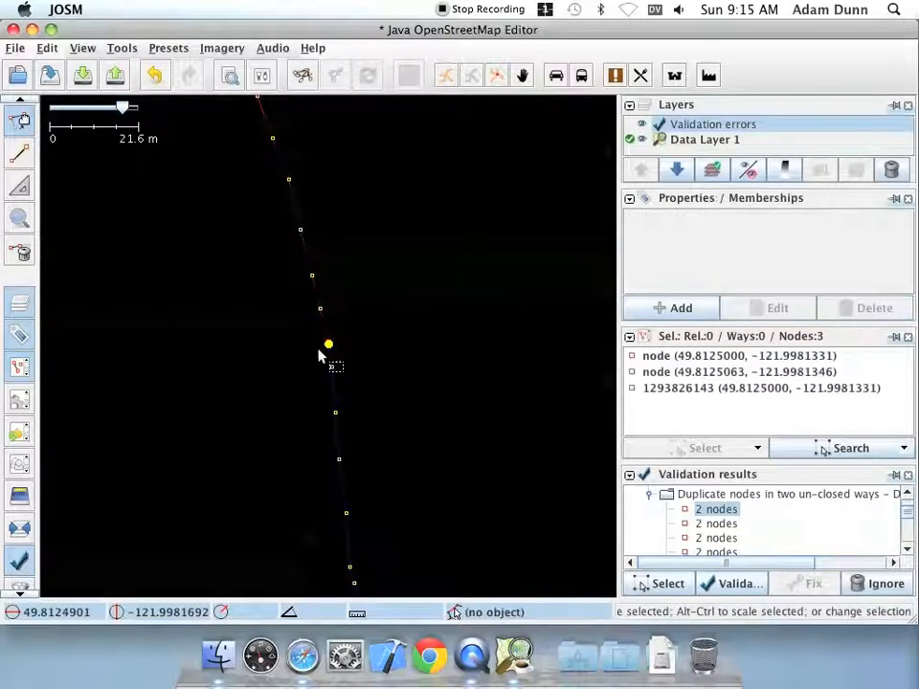
{"action": "left_click", "coordinate": [335, 353]}
{"action": "scroll", "coordinate": [340, 353], "scroll_direction": "up", "scroll_amount": 10}
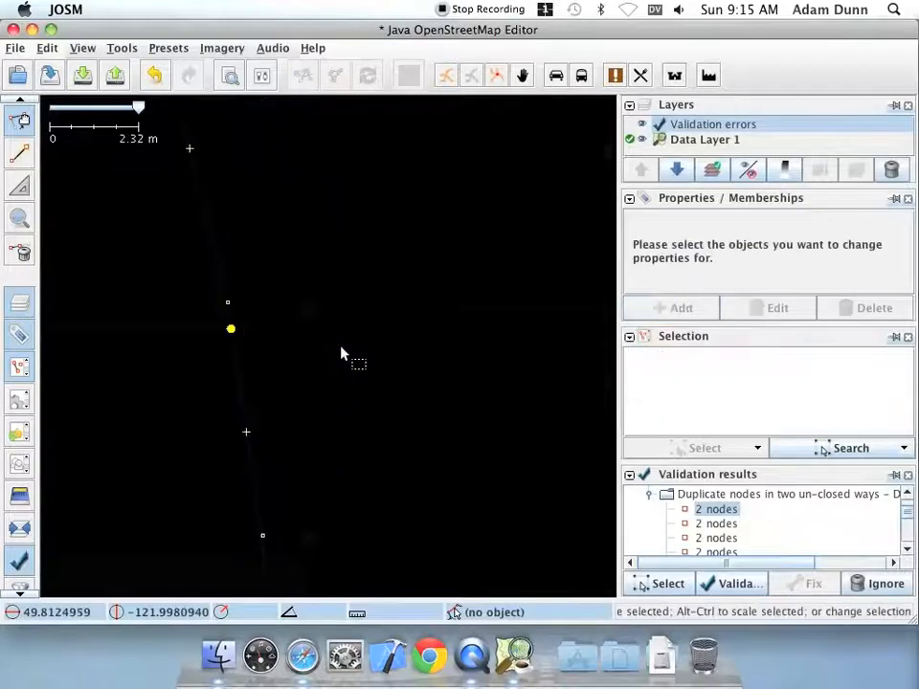
{"action": "left_click_drag", "start_coordinate": [239, 322], "coordinate": [178, 355]}
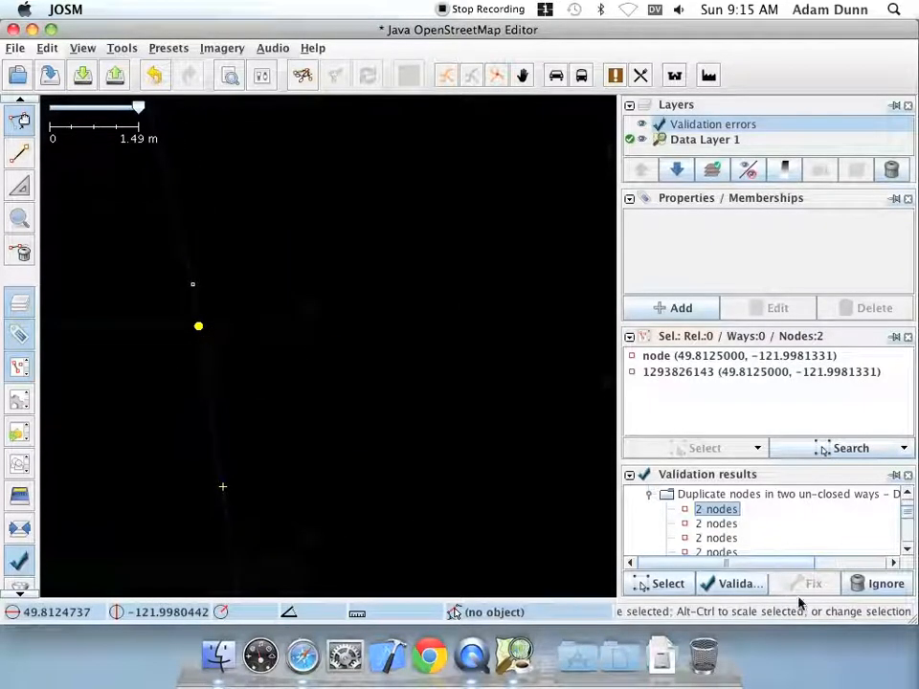
{"action": "scroll", "coordinate": [494, 499], "scroll_direction": "down", "scroll_amount": 6}
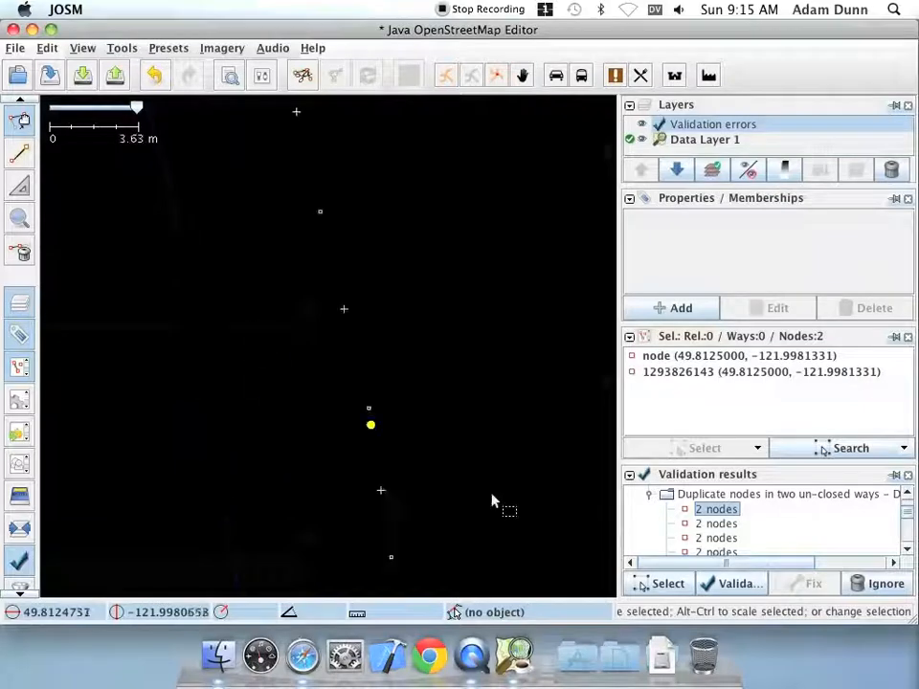
{"action": "scroll", "coordinate": [492, 499], "scroll_direction": "down", "scroll_amount": 10}
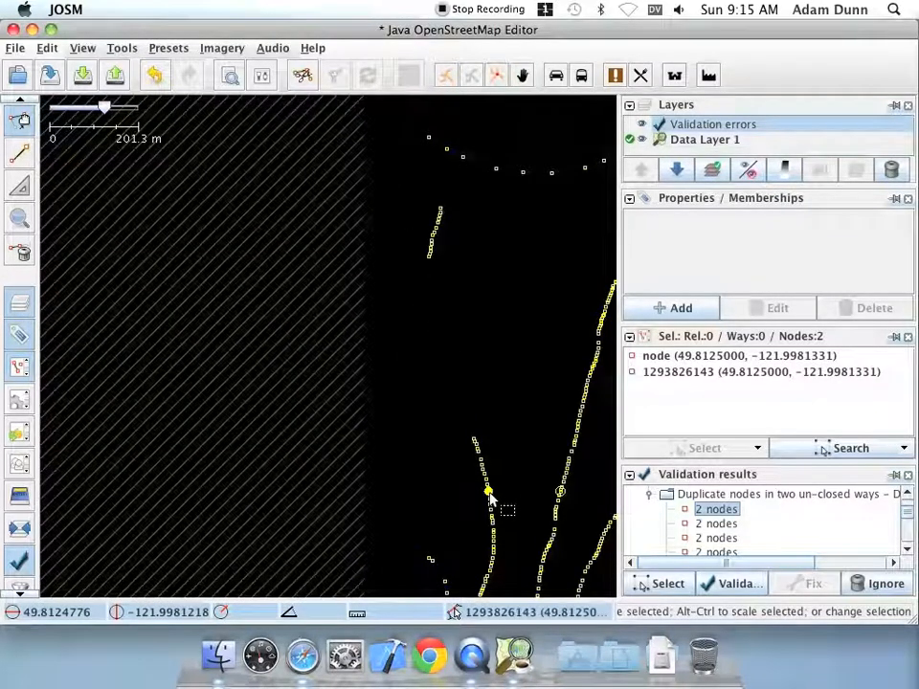
{"action": "scroll", "coordinate": [488, 493], "scroll_direction": "up", "scroll_amount": 15}
{"action": "left_click_drag", "start_coordinate": [497, 535], "coordinate": [392, 399]}
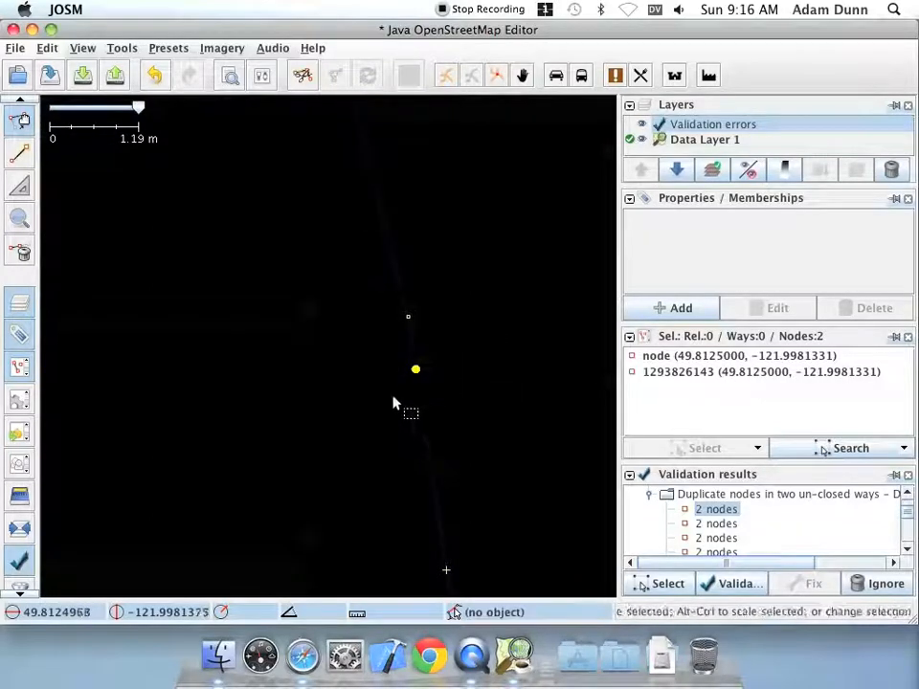
{"action": "left_click", "coordinate": [130, 51]}
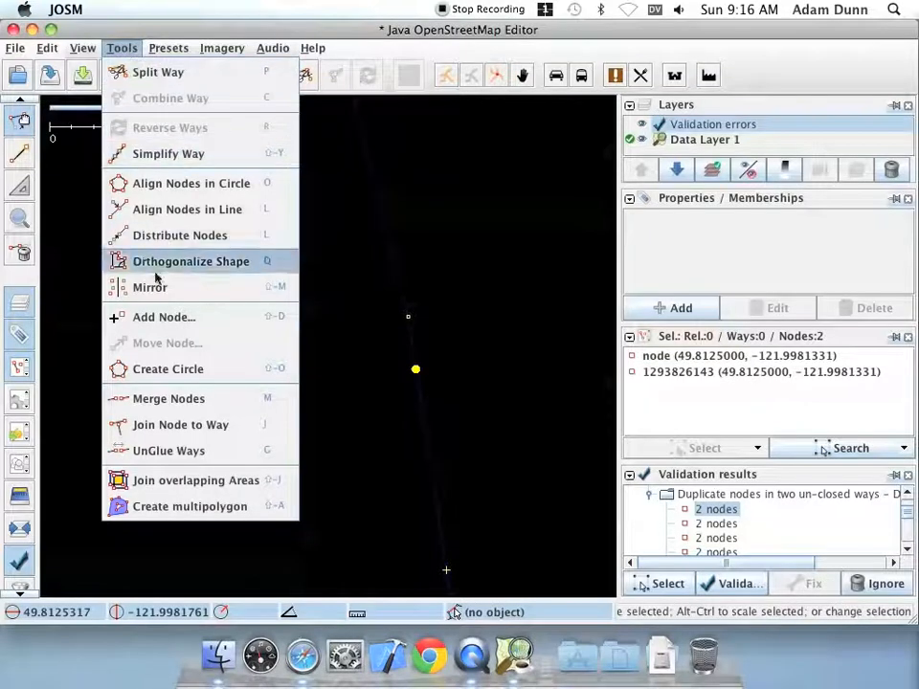
{"action": "left_click", "coordinate": [176, 401]}
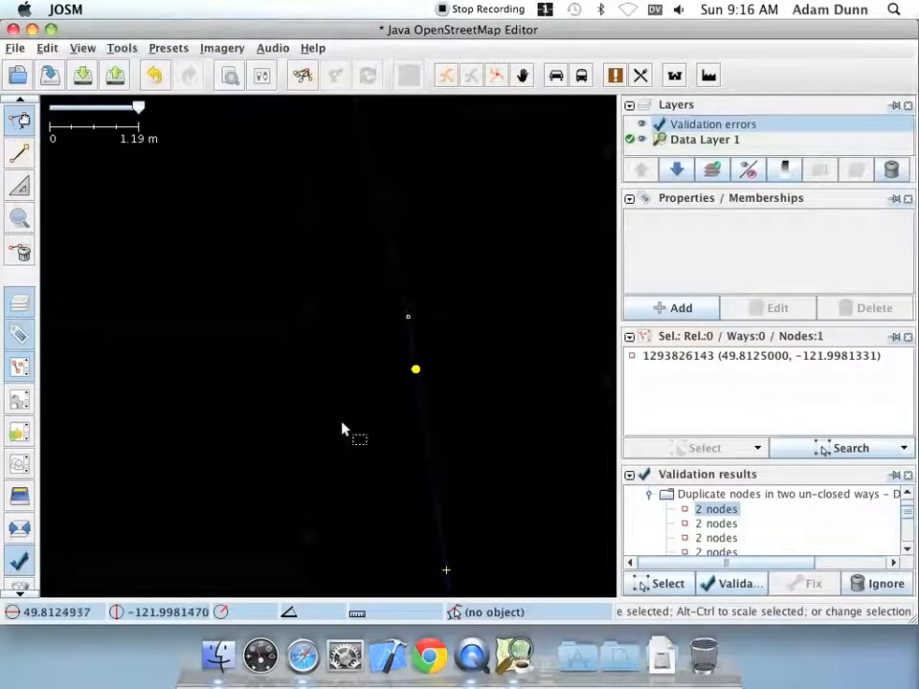
Select both stream ways that meet at the merged node and combine them into one way
{"action": "left_click", "coordinate": [426, 427]}
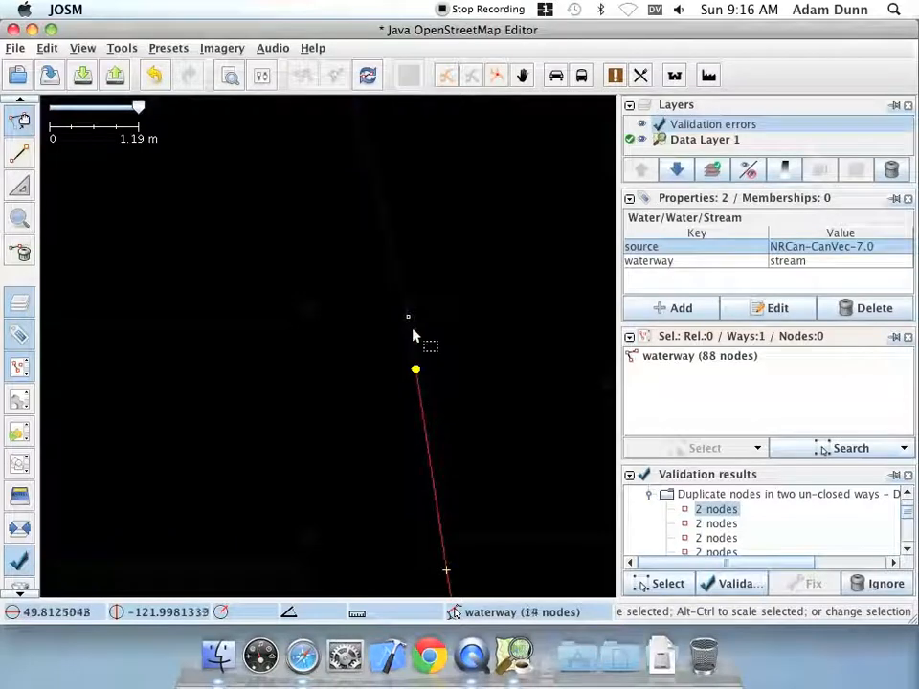
{"action": "left_click", "coordinate": [397, 273], "text": "shift"}
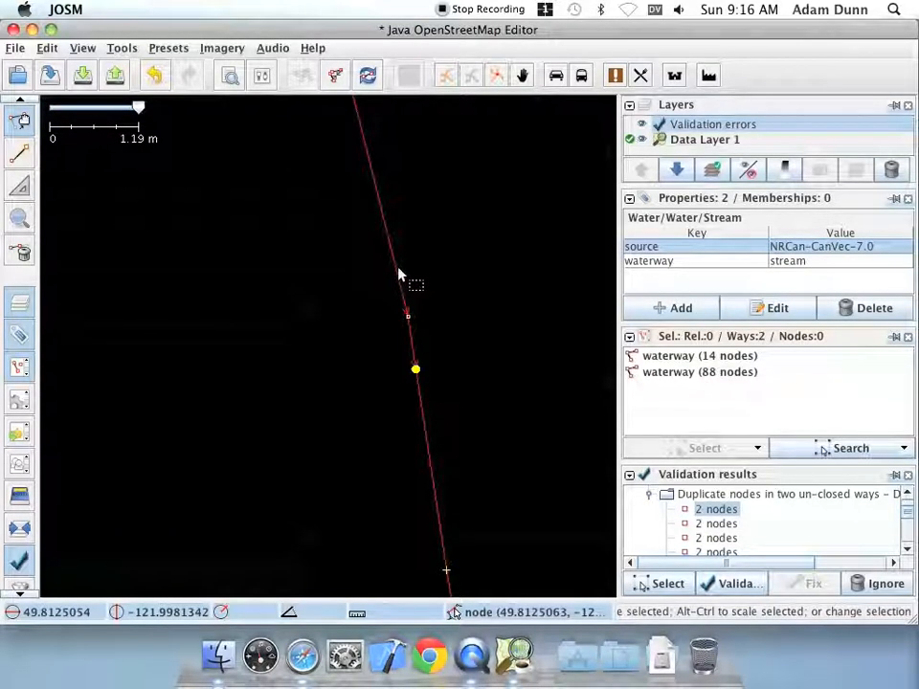
{"action": "left_click", "coordinate": [122, 49]}
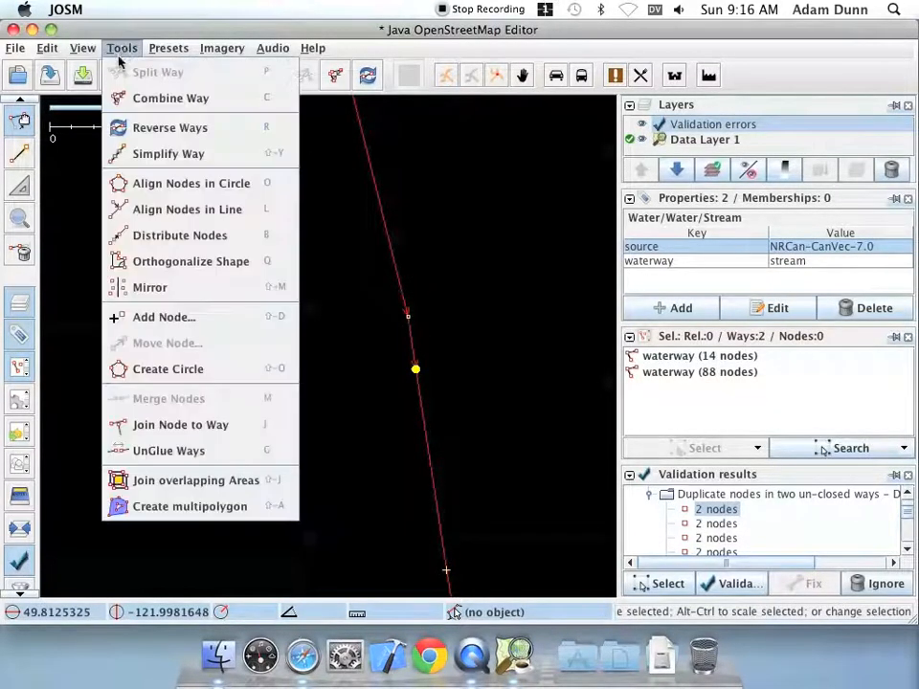
{"action": "left_click", "coordinate": [174, 98]}
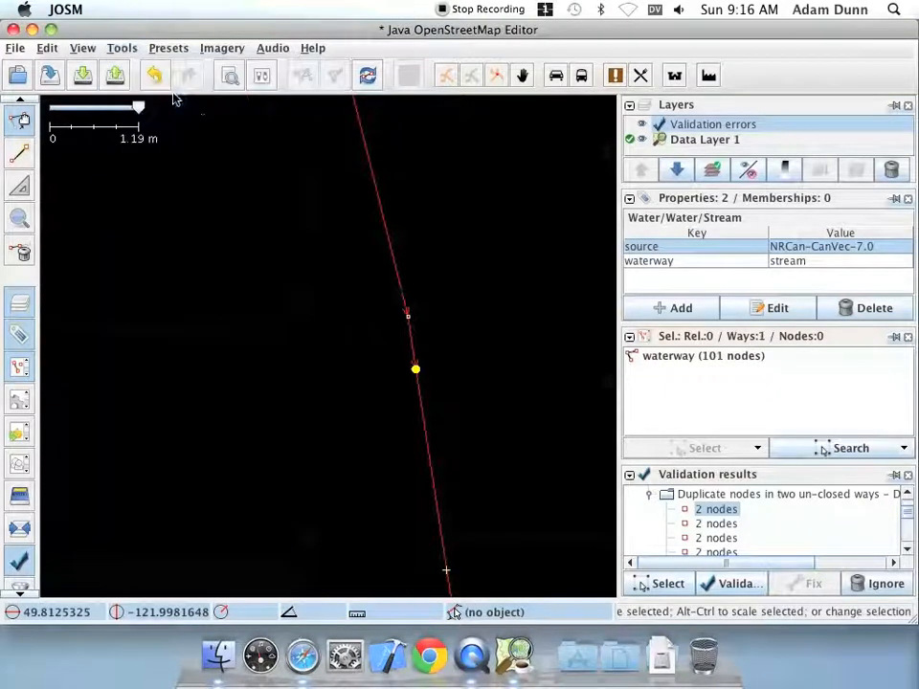
Merge the duplicate nodes where the next stream to the east crosses the boundary, and combine its two ways
{"action": "scroll", "coordinate": [378, 379], "scroll_direction": "right", "scroll_amount": 3}
{"action": "scroll", "coordinate": [138, 369], "scroll_direction": "down", "scroll_amount": 10}
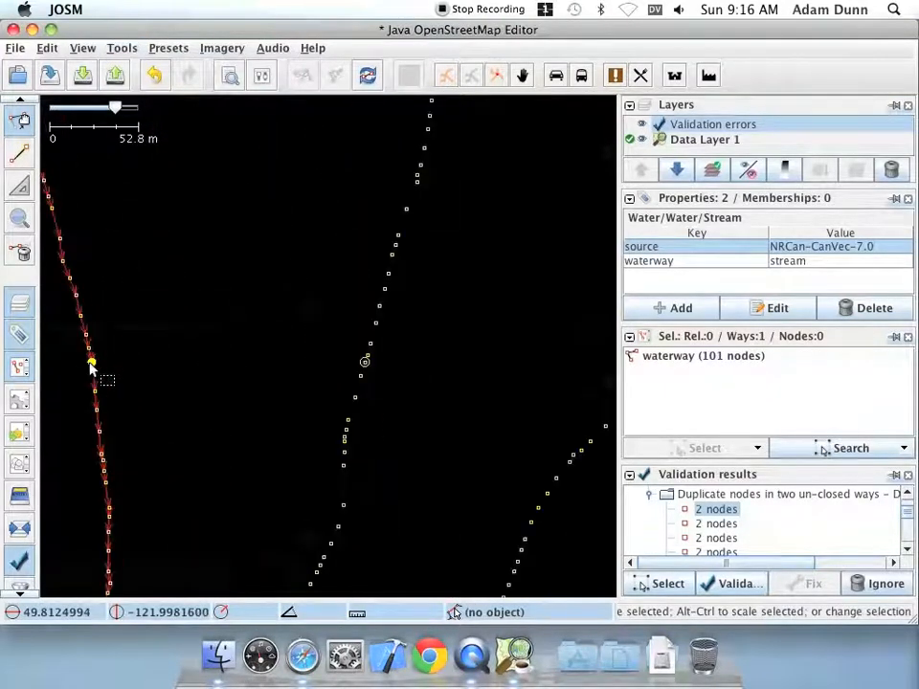
{"action": "scroll", "coordinate": [260, 384], "scroll_direction": "up", "scroll_amount": 7}
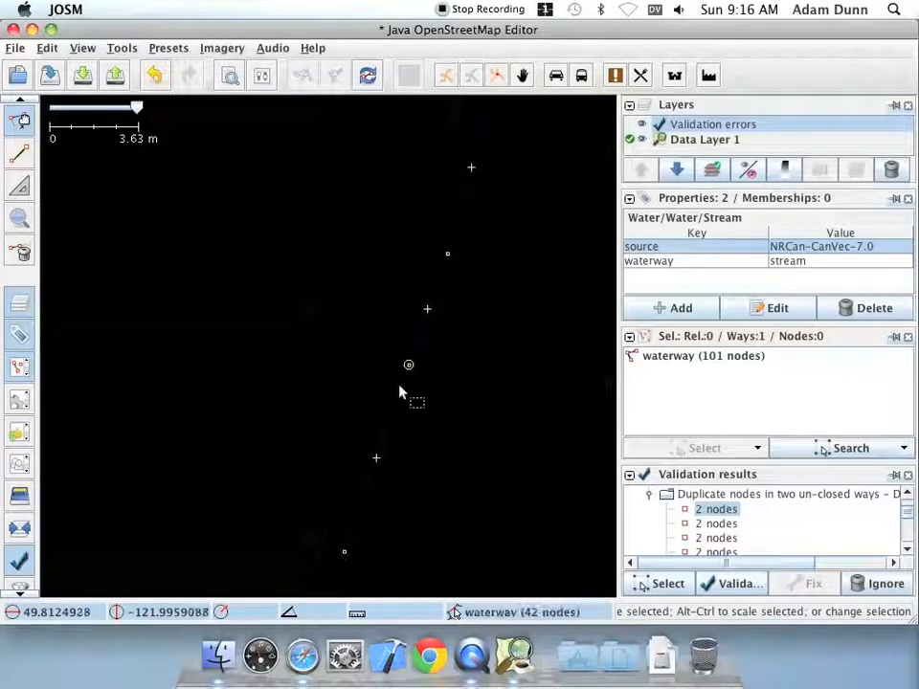
{"action": "left_click_drag", "start_coordinate": [377, 349], "coordinate": [455, 396]}
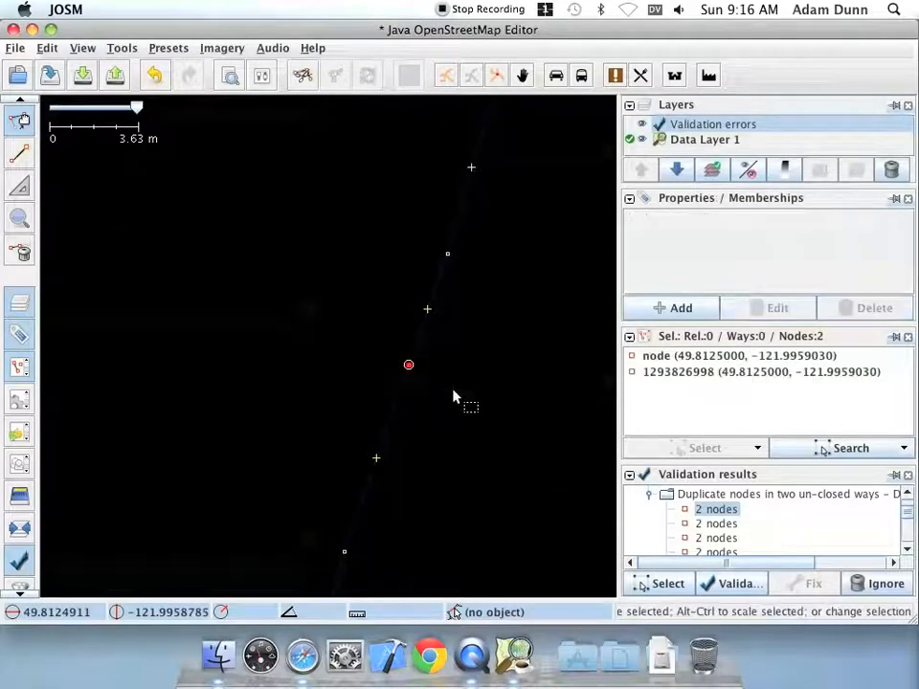
{"action": "key", "text": "m"}
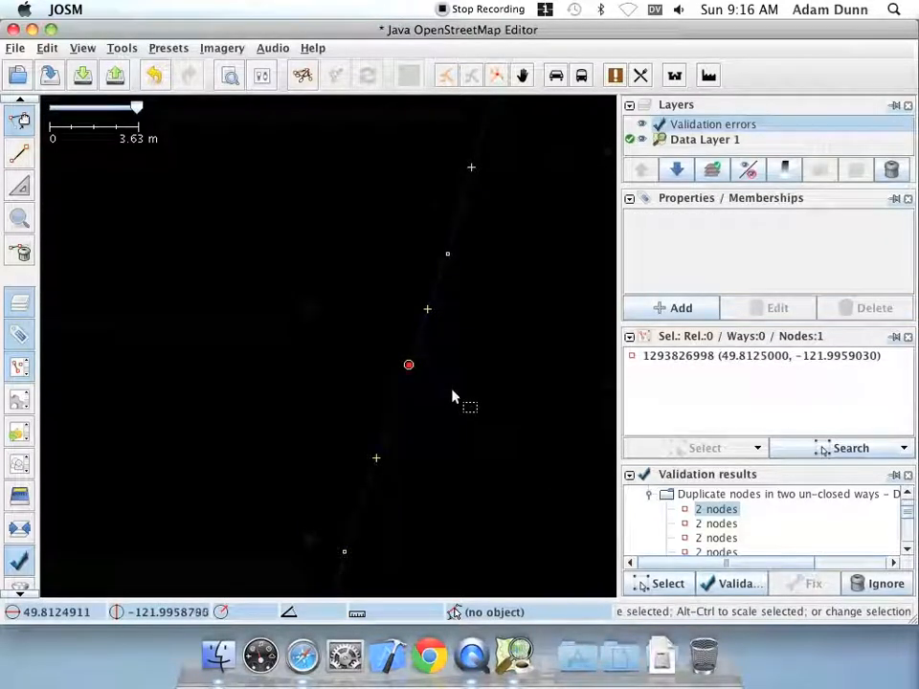
{"action": "left_click", "coordinate": [398, 404]}
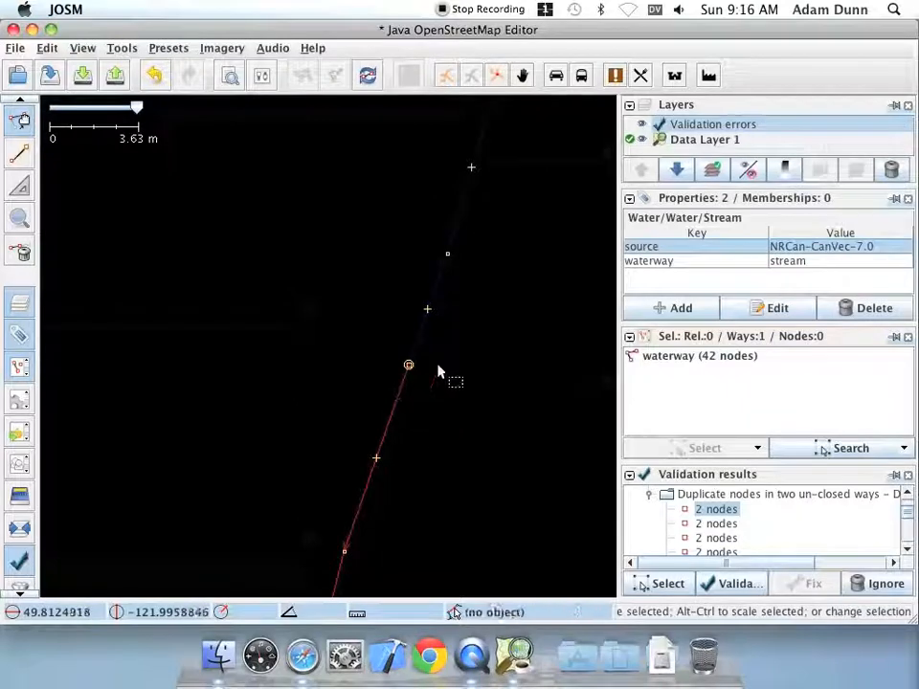
{"action": "left_click", "coordinate": [427, 325], "text": "shift"}
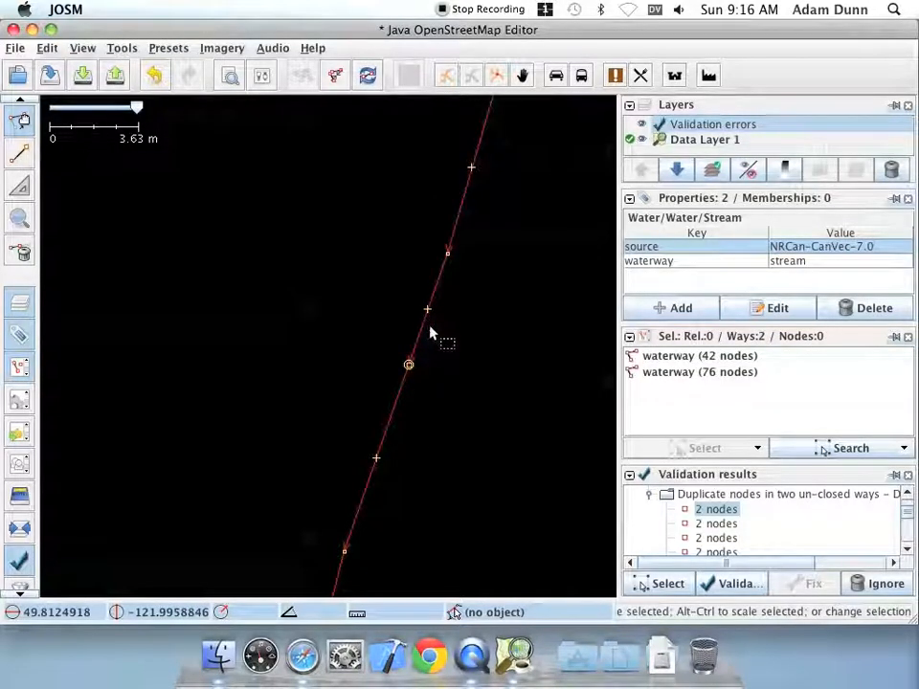
{"action": "key", "text": "c"}
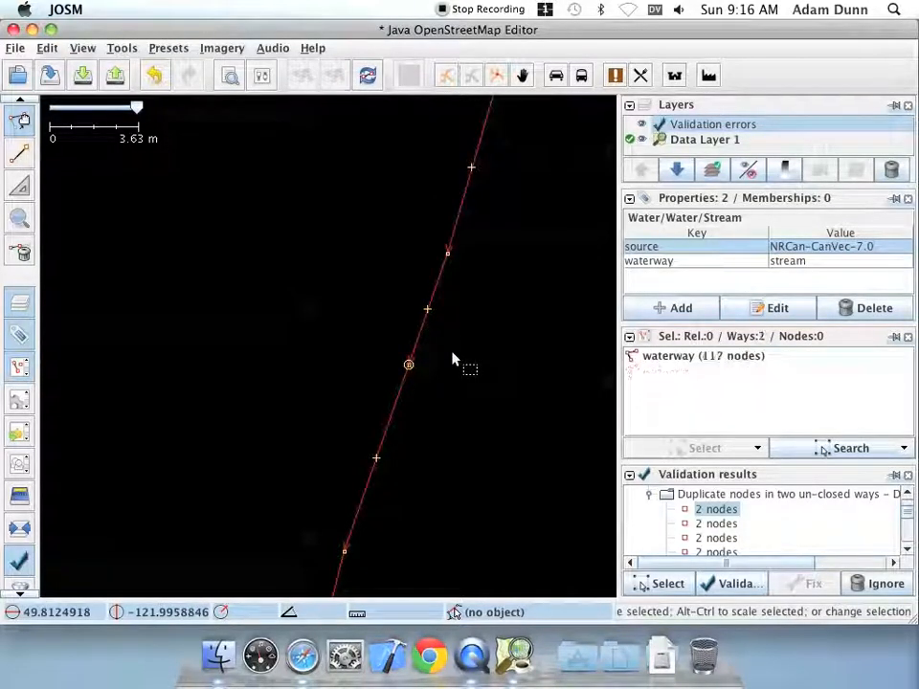
Merge the overlapping nodes and combine the stream ways at the following boundary crossings further east
{"action": "scroll", "coordinate": [164, 379], "scroll_direction": "down", "scroll_amount": 5}
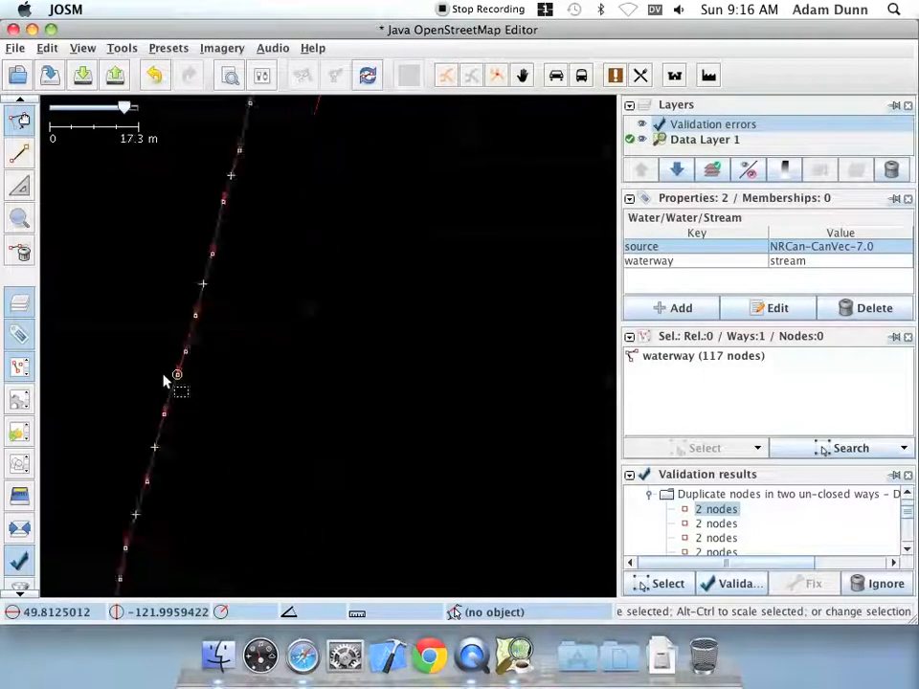
{"action": "scroll", "coordinate": [435, 375], "scroll_direction": "up", "scroll_amount": 6}
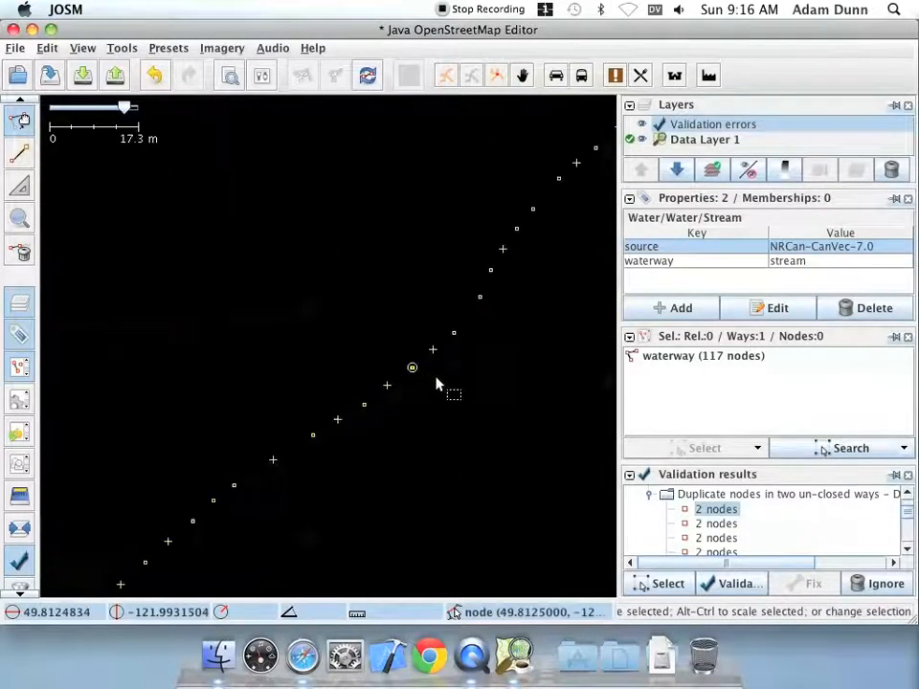
{"action": "left_click_drag", "start_coordinate": [372, 321], "coordinate": [402, 362]}
{"action": "left_click", "coordinate": [402, 345]}
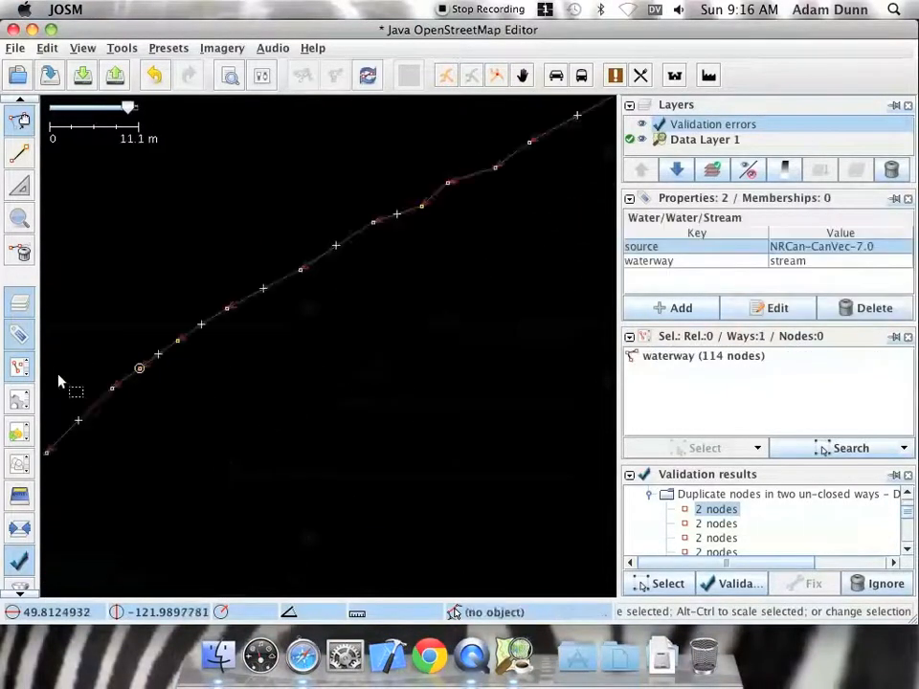
Merge the duplicate nodes and combine the split ways of the remaining streams along the boundary, up to the one near its eastern corner
{"action": "scroll", "coordinate": [333, 410], "scroll_direction": "down", "scroll_amount": 3}
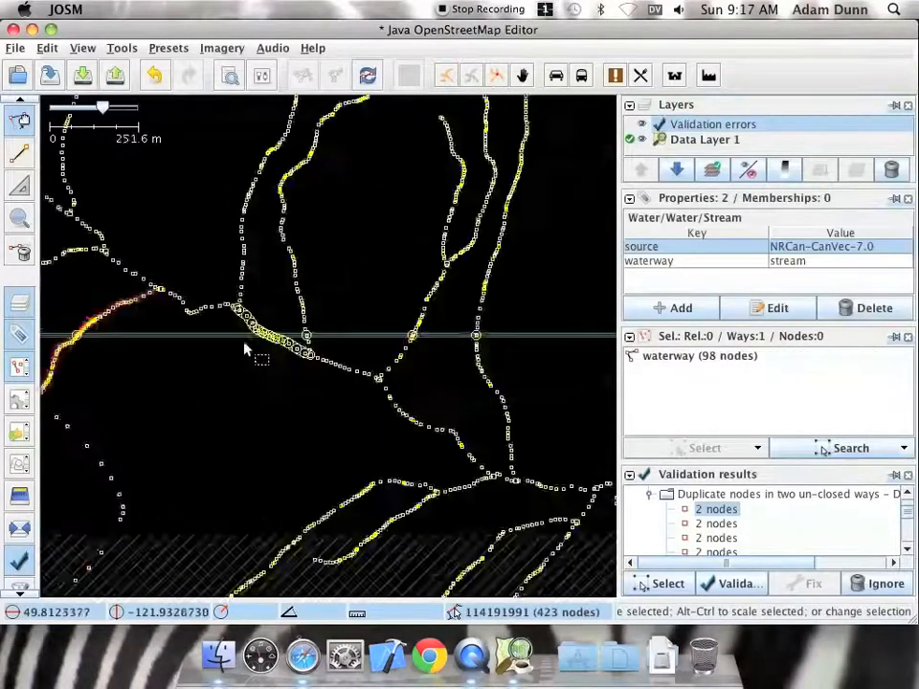
{"action": "scroll", "coordinate": [256, 337], "scroll_direction": "up", "scroll_amount": 17}
{"action": "left_click", "coordinate": [236, 314]}
{"action": "key", "text": "c"}
{"action": "scroll", "coordinate": [383, 373], "scroll_direction": "up", "scroll_amount": 10}
{"action": "left_click", "coordinate": [382, 349]}
{"action": "key", "text": "c"}
{"action": "scroll", "coordinate": [278, 347], "scroll_direction": "up", "scroll_amount": 10}
{"action": "left_click_drag", "start_coordinate": [263, 364], "coordinate": [291, 335]}
{"action": "key", "text": "m"}
{"action": "left_click", "coordinate": [290, 330]}
{"action": "key", "text": "c"}
{"action": "scroll", "coordinate": [296, 358], "scroll_direction": "up", "scroll_amount": 5}
{"action": "key", "text": "c"}
{"action": "left_click_drag", "start_coordinate": [274, 381], "coordinate": [240, 355]}
{"action": "key", "text": "c"}
{"action": "scroll", "coordinate": [54, 367], "scroll_direction": "down", "scroll_amount": 4}
{"action": "scroll", "coordinate": [430, 413], "scroll_direction": "up", "scroll_amount": 10}
{"action": "key", "text": "m"}
{"action": "mouse_move", "coordinate": [414, 395]}
{"action": "left_mouse_down"}
{"action": "mouse_move", "coordinate": [433, 433]}
{"action": "mouse_move", "coordinate": [402, 370]}
{"action": "left_mouse_up"}
{"action": "key", "text": "c"}
{"action": "scroll", "coordinate": [352, 417], "scroll_direction": "up", "scroll_amount": 10}
{"action": "key", "text": "c"}
{"action": "scroll", "coordinate": [402, 371], "scroll_direction": "up", "scroll_amount": 10}
{"action": "key", "text": "m"}
{"action": "key", "text": "c"}
{"action": "scroll", "coordinate": [109, 398], "scroll_direction": "down", "scroll_amount": 10}
Go back west along the boundary to the glacier split by it, and inspect its northern and southern areas
{"action": "left_click_drag", "start_coordinate": [307, 404], "coordinate": [343, 405]}
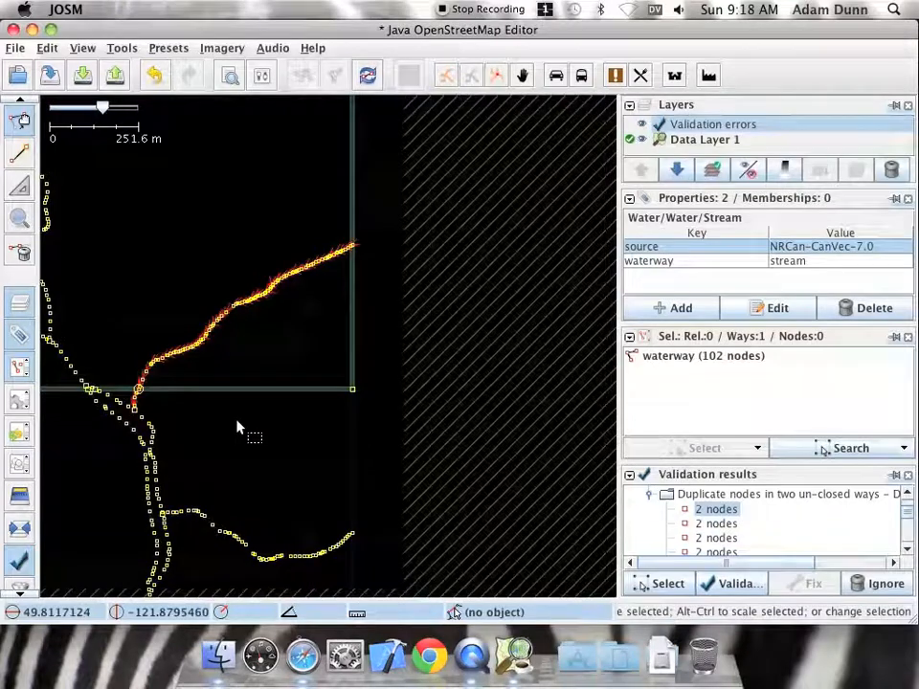
{"action": "left_click_drag", "start_coordinate": [238, 424], "coordinate": [392, 419]}
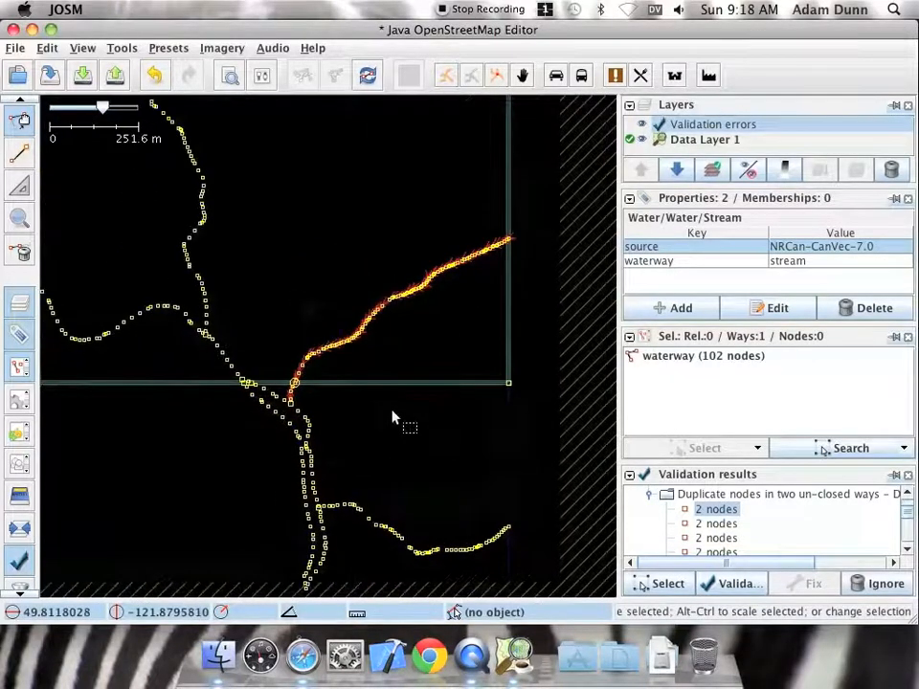
{"action": "left_click_drag", "start_coordinate": [285, 414], "coordinate": [575, 397]}
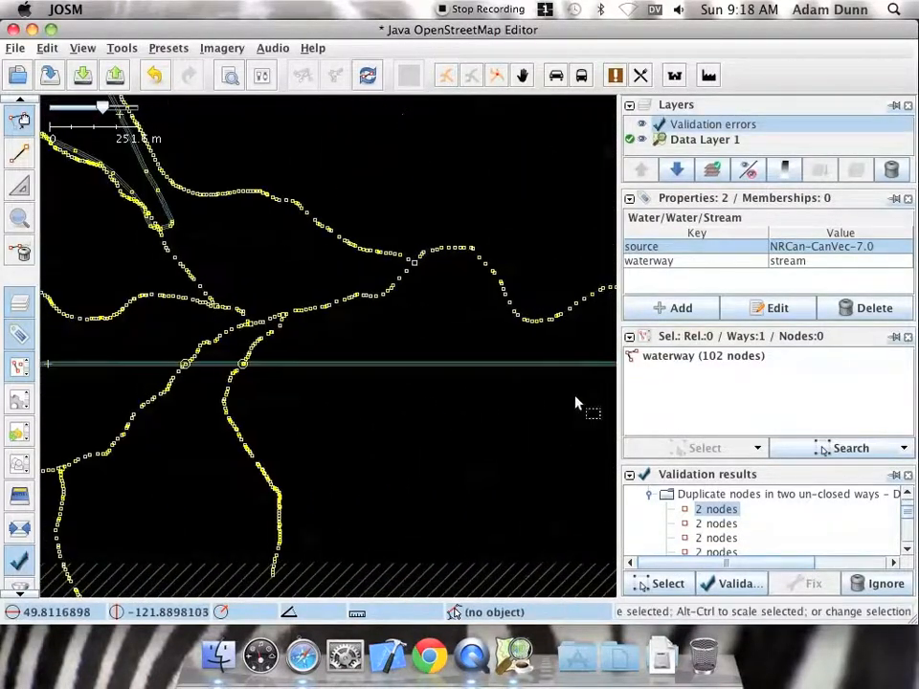
{"action": "mouse_move", "coordinate": [213, 397]}
{"action": "left_mouse_down"}
{"action": "mouse_move", "coordinate": [530, 396]}
{"action": "mouse_move", "coordinate": [506, 388]}
{"action": "left_mouse_up"}
{"action": "left_click_drag", "start_coordinate": [256, 393], "coordinate": [673, 400]}
{"action": "left_click_drag", "start_coordinate": [236, 408], "coordinate": [545, 390]}
{"action": "scroll", "coordinate": [339, 395], "scroll_direction": "down", "scroll_amount": 7}
{"action": "left_click_drag", "start_coordinate": [335, 405], "coordinate": [520, 409]}
{"action": "scroll", "coordinate": [410, 390], "scroll_direction": "up", "scroll_amount": 9}
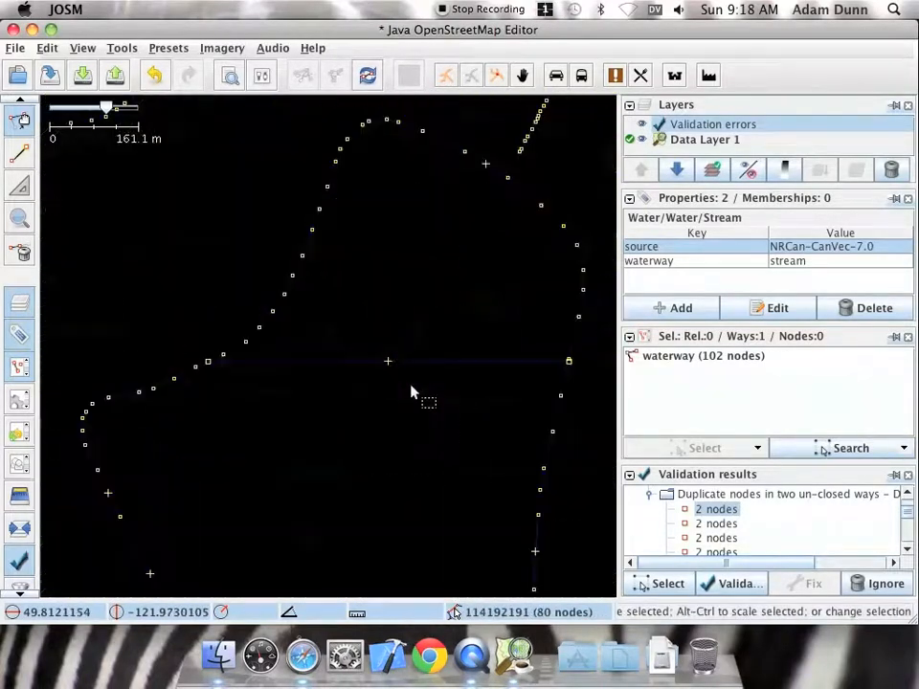
{"action": "left_click", "coordinate": [238, 351]}
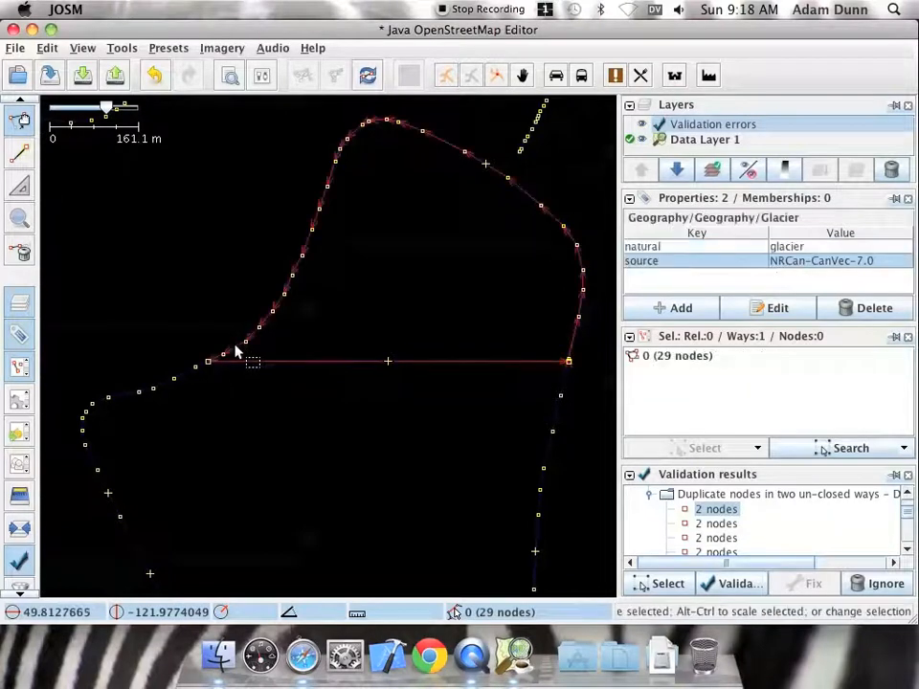
{"action": "left_click", "coordinate": [183, 375]}
Examine the straight edge shared by the two glacier areas, including the nodes at its western and eastern ends
{"action": "scroll", "coordinate": [265, 382], "scroll_direction": "up", "scroll_amount": 1}
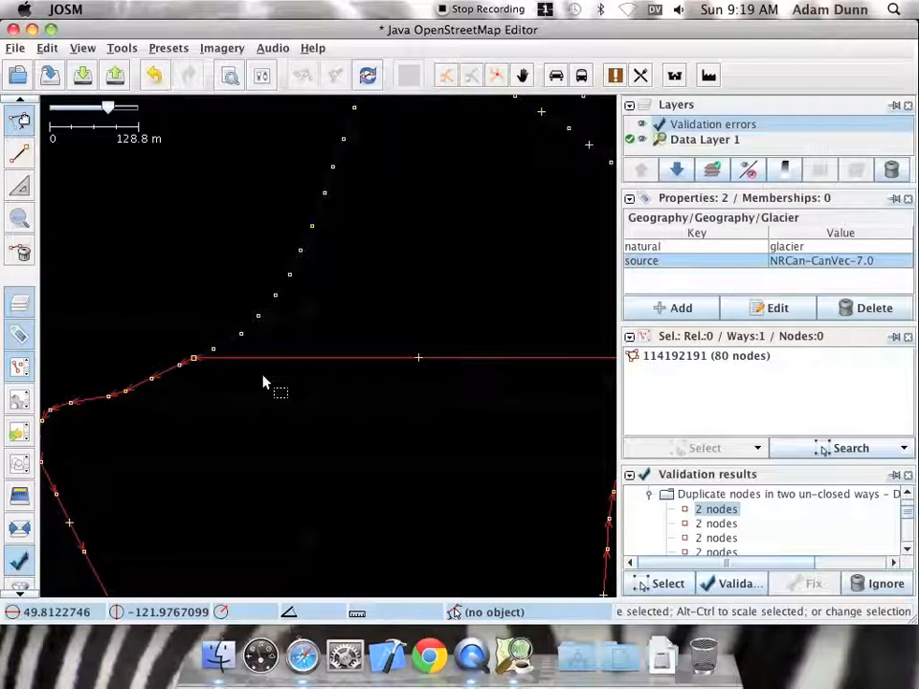
{"action": "left_click_drag", "start_coordinate": [284, 372], "coordinate": [230, 383]}
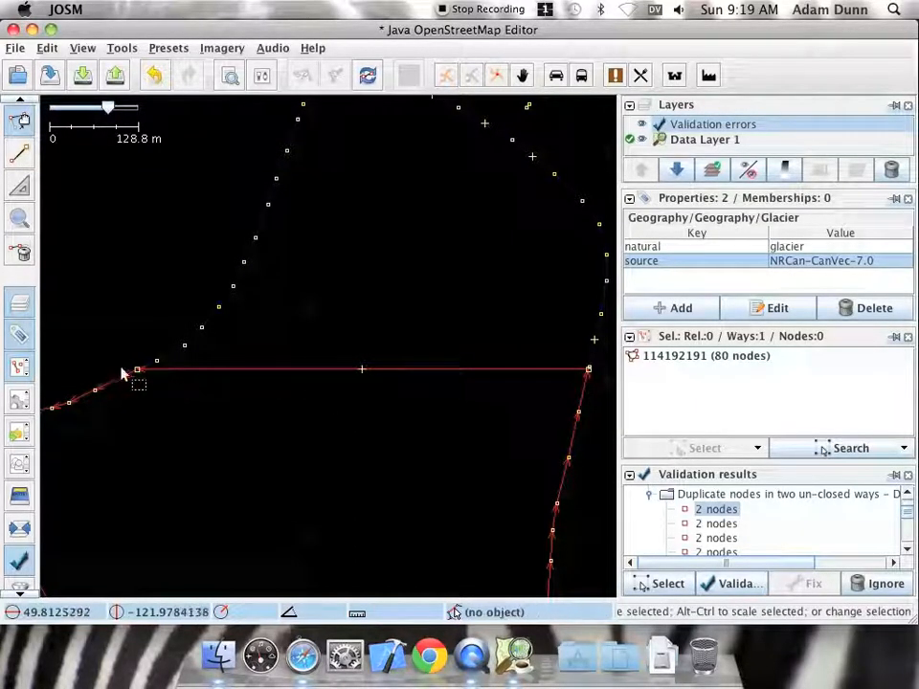
{"action": "scroll", "coordinate": [126, 380], "scroll_direction": "up", "scroll_amount": 5}
{"action": "left_click_drag", "start_coordinate": [226, 269], "coordinate": [273, 334]}
{"action": "left_click", "coordinate": [235, 311]}
{"action": "scroll", "coordinate": [119, 361], "scroll_direction": "down", "scroll_amount": 4}
{"action": "left_click_drag", "start_coordinate": [285, 362], "coordinate": [92, 365]}
{"action": "scroll", "coordinate": [91, 365], "scroll_direction": "down", "scroll_amount": 2}
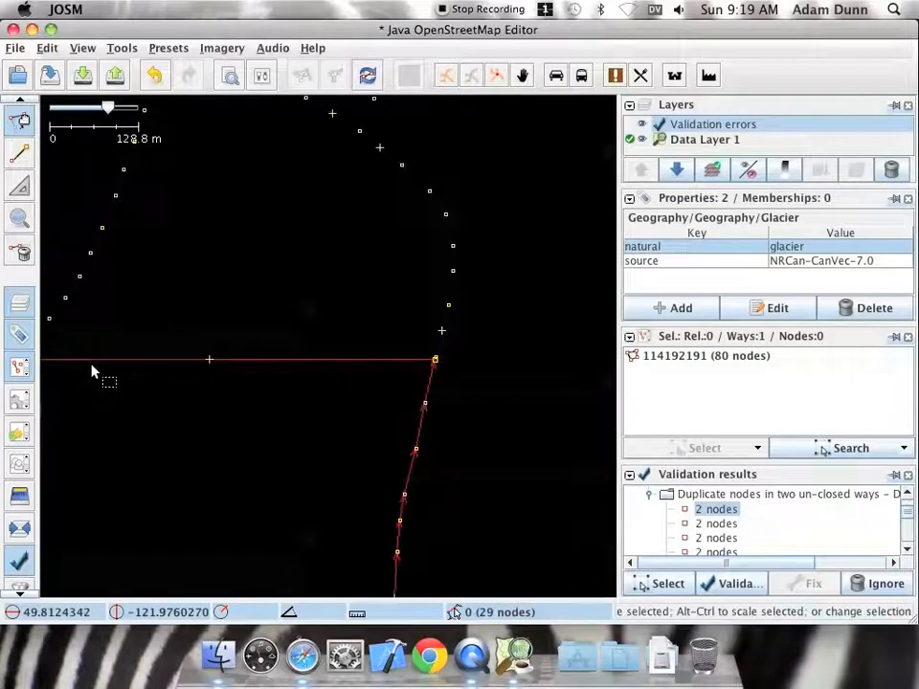
Join the overlapping glacier areas north and south of the boundary into one area, accepting the edit outside the downloaded region
{"action": "left_click_drag", "start_coordinate": [193, 374], "coordinate": [278, 387]}
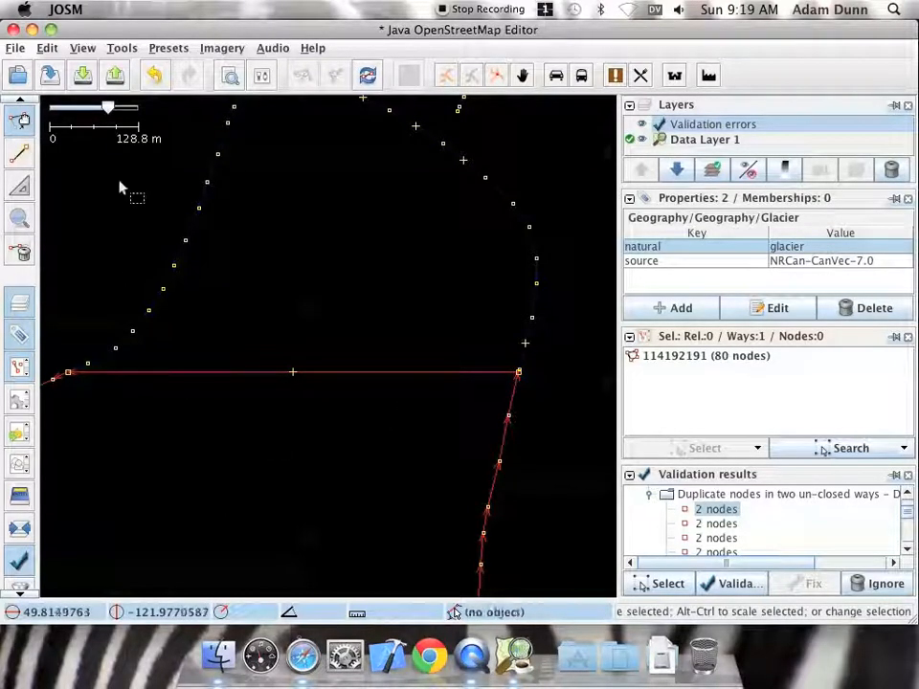
{"action": "left_click_drag", "start_coordinate": [114, 396], "coordinate": [197, 370]}
{"action": "left_click", "coordinate": [142, 379]}
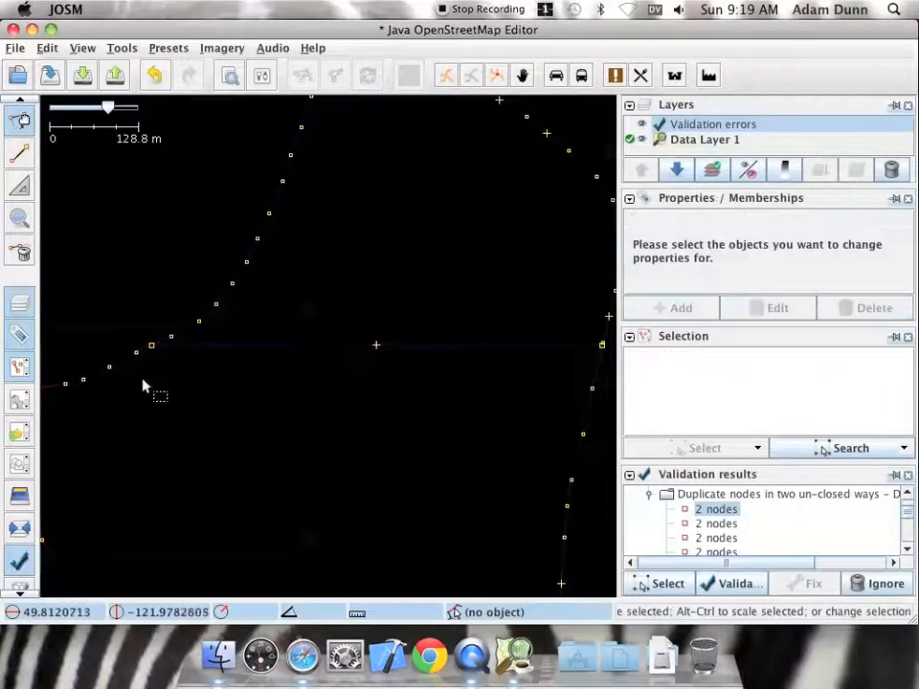
{"action": "left_click", "coordinate": [121, 359]}
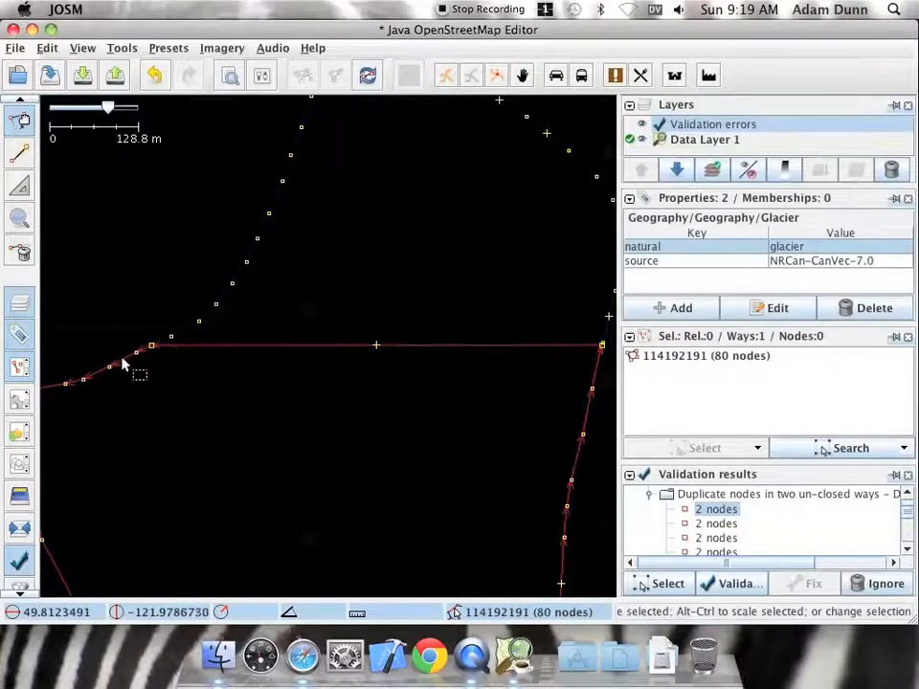
{"action": "left_click", "coordinate": [186, 335], "text": "shift"}
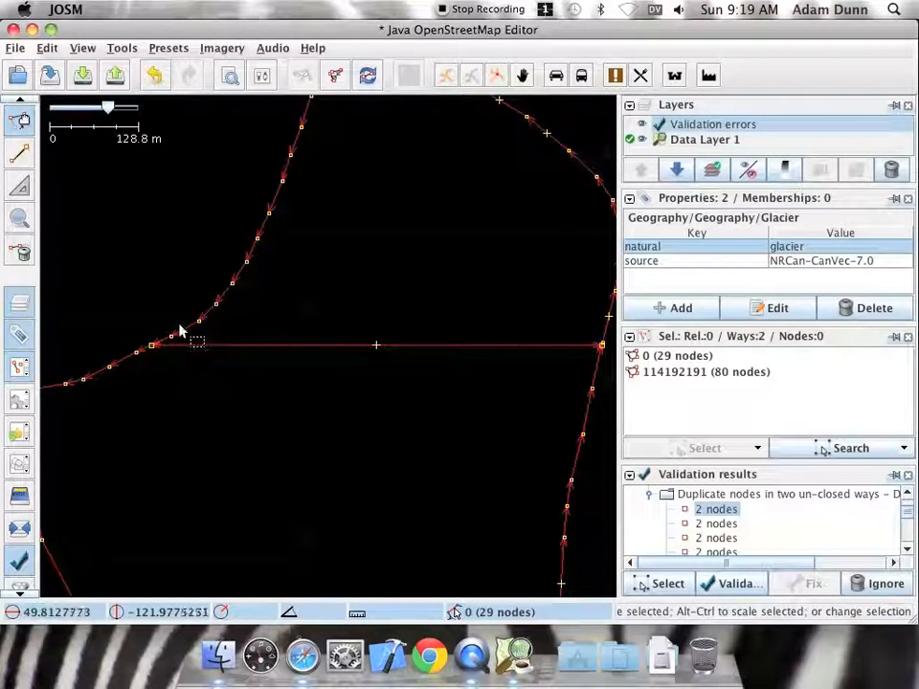
{"action": "left_click", "coordinate": [120, 47]}
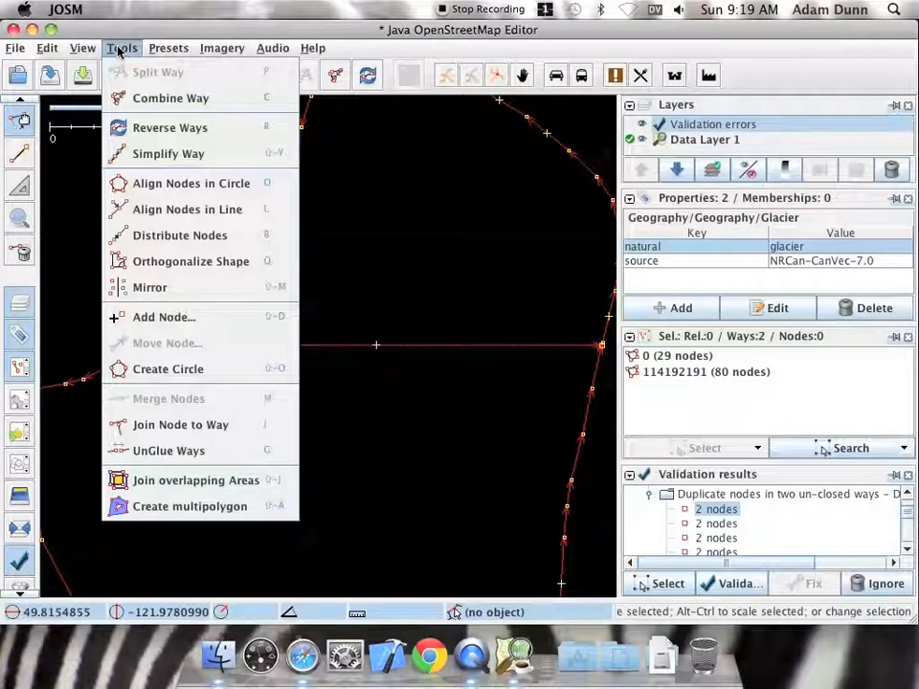
{"action": "left_click", "coordinate": [223, 489]}
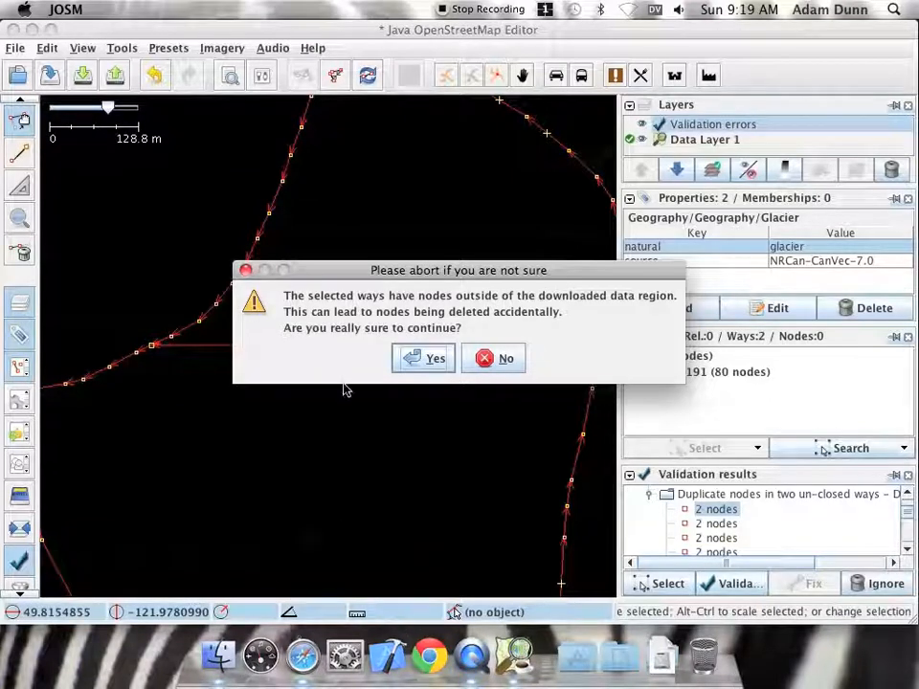
{"action": "left_click", "coordinate": [426, 361]}
{"action": "left_click_drag", "start_coordinate": [430, 374], "coordinate": [344, 417]}
{"action": "scroll", "coordinate": [258, 426], "scroll_direction": "down", "scroll_amount": 2}
{"action": "left_click", "coordinate": [344, 417]}
{"action": "left_click", "coordinate": [375, 224]}
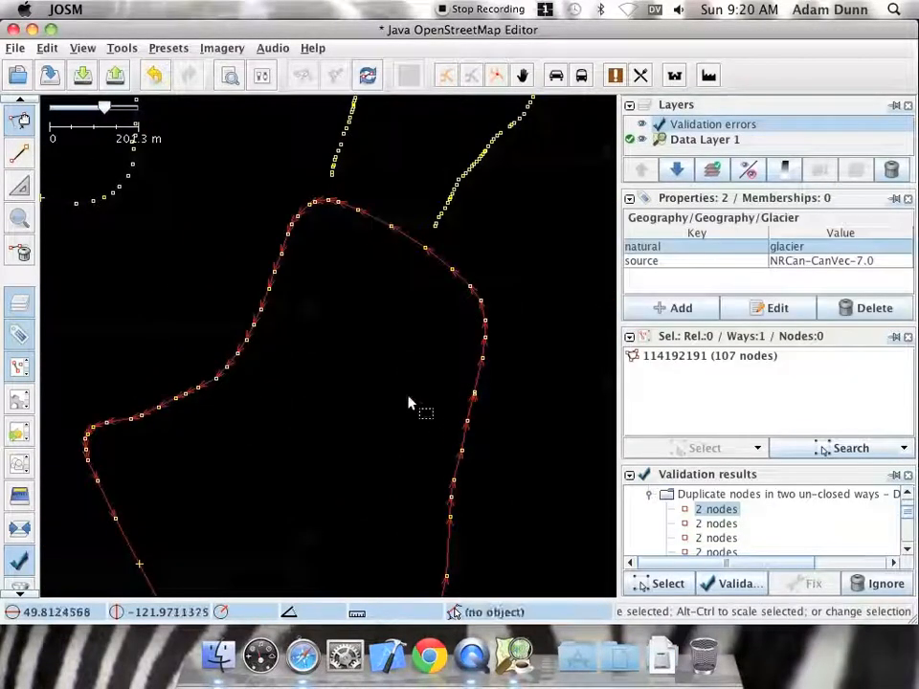
Join the wood areas split by the straight boundary east of the glacier into one overlapping area, accepting the relation changes
{"action": "left_click_drag", "start_coordinate": [410, 403], "coordinate": [147, 404]}
{"action": "scroll", "coordinate": [148, 404], "scroll_direction": "down", "scroll_amount": 2}
{"action": "scroll", "coordinate": [353, 434], "scroll_direction": "down", "scroll_amount": 1}
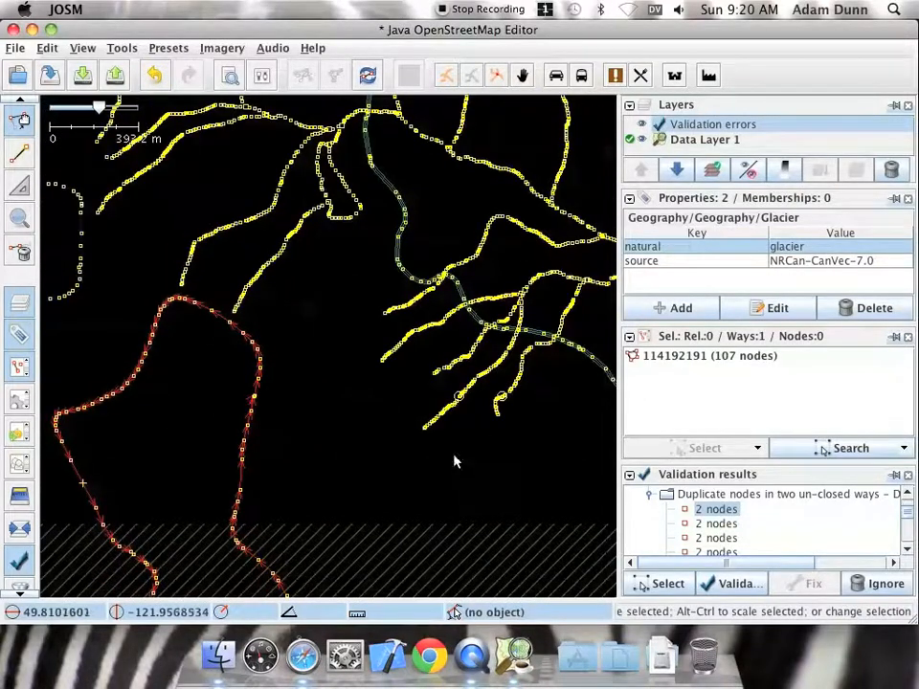
{"action": "left_click_drag", "start_coordinate": [454, 463], "coordinate": [189, 434]}
{"action": "left_click_drag", "start_coordinate": [267, 435], "coordinate": [73, 451]}
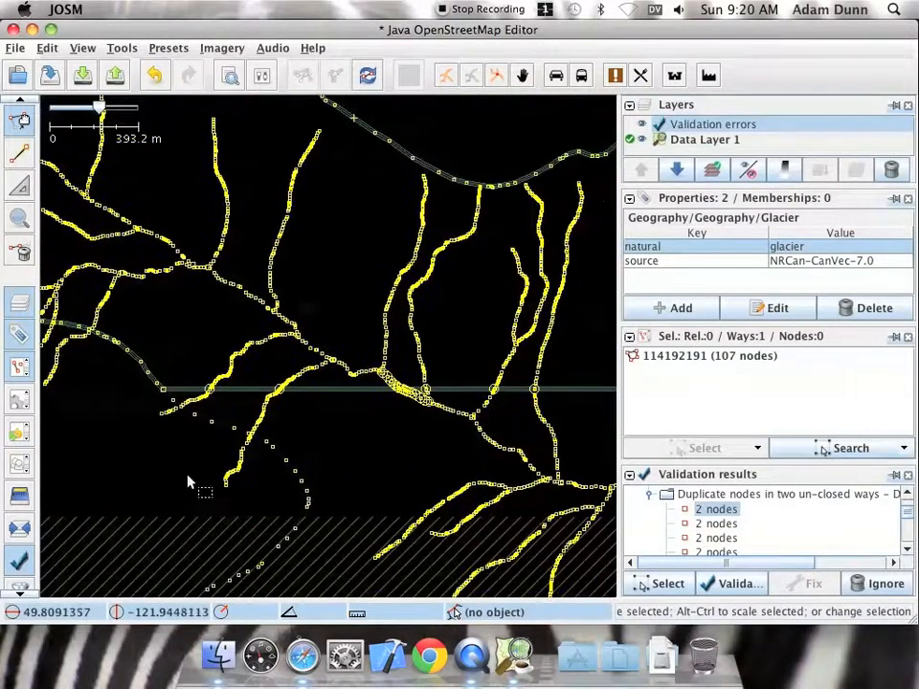
{"action": "scroll", "coordinate": [209, 450], "scroll_direction": "up", "scroll_amount": 4}
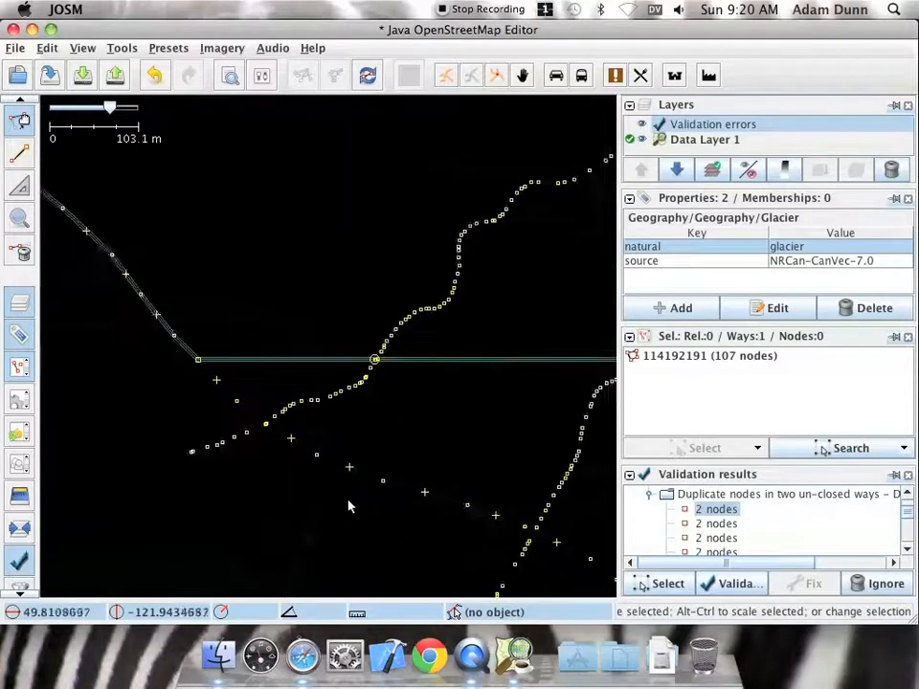
{"action": "left_click", "coordinate": [254, 400]}
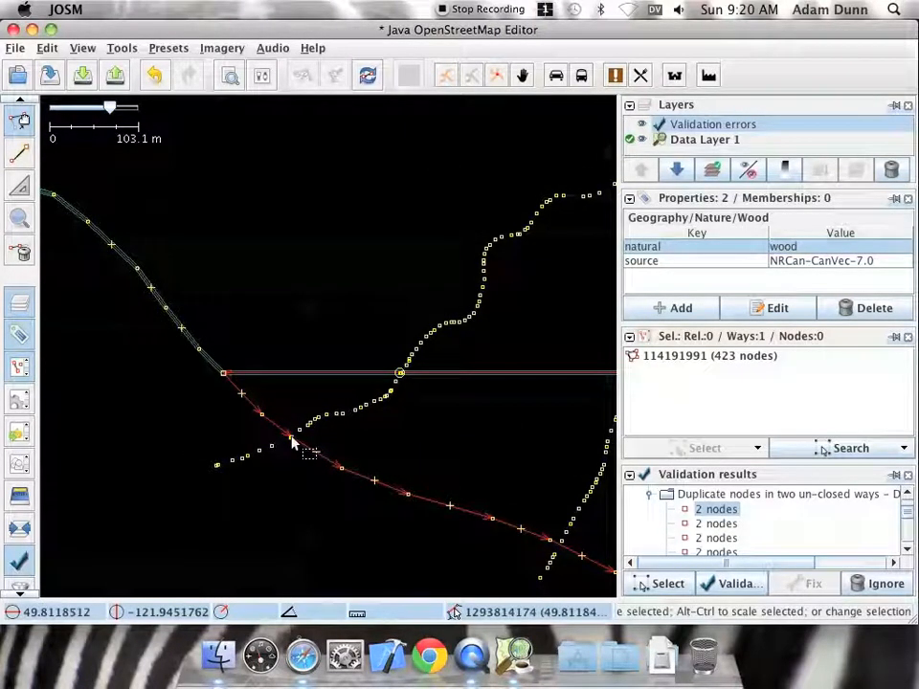
{"action": "left_click", "coordinate": [211, 362]}
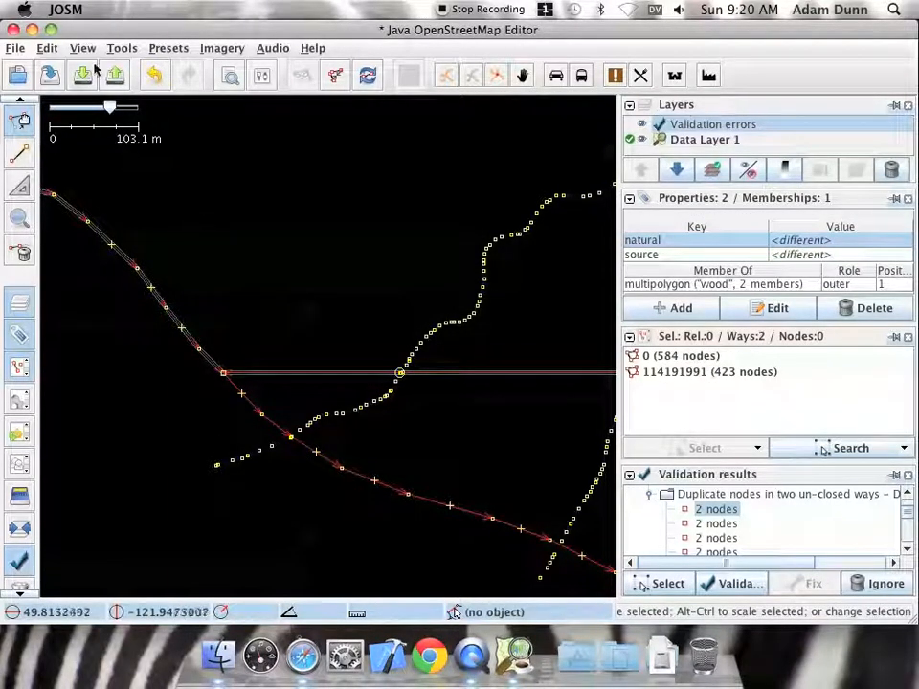
{"action": "left_click", "coordinate": [121, 48]}
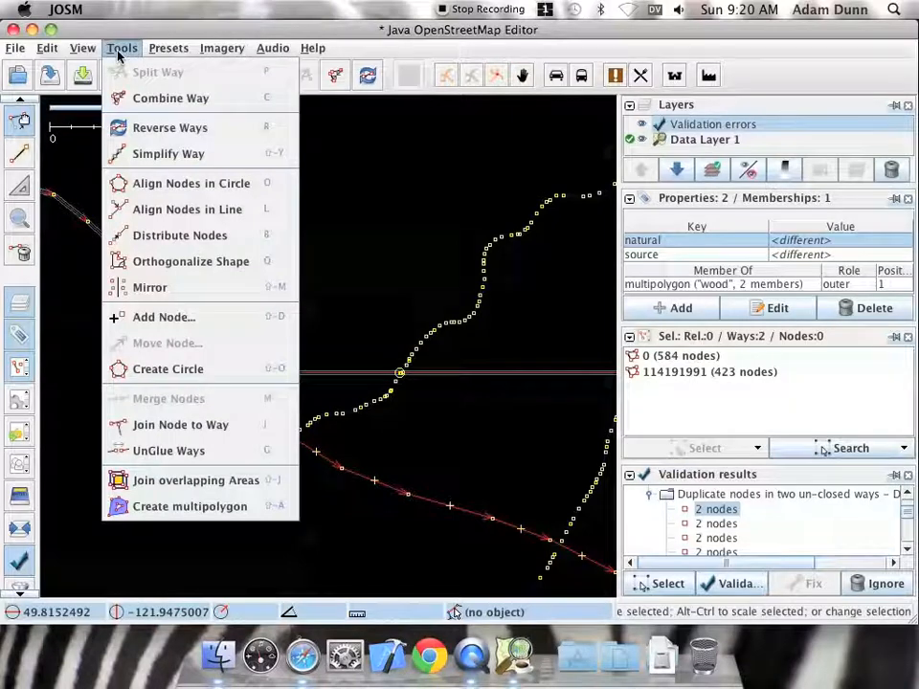
{"action": "left_click", "coordinate": [222, 480]}
{"action": "left_click", "coordinate": [421, 358]}
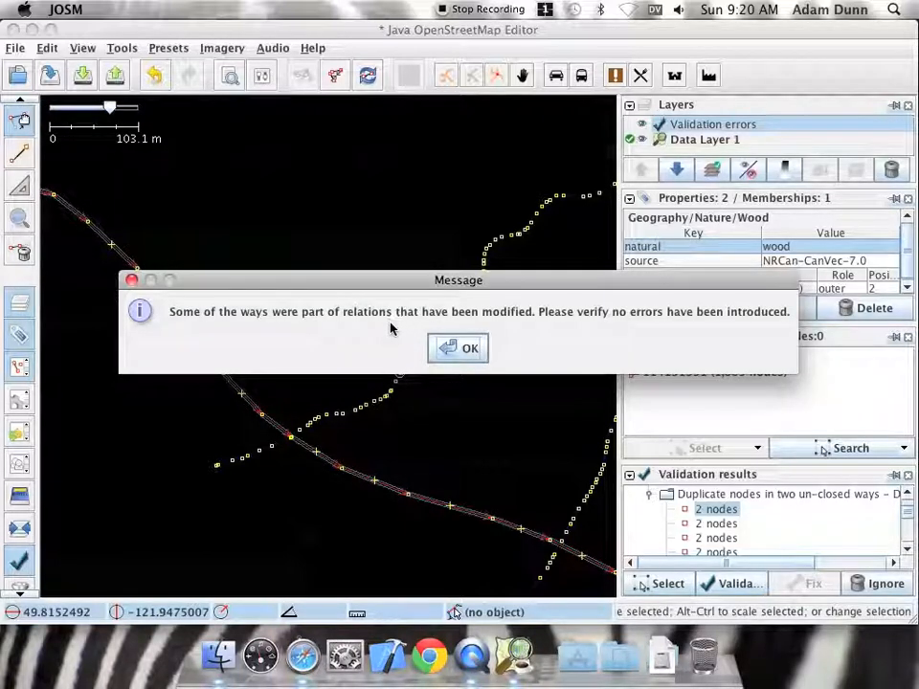
{"action": "left_click", "coordinate": [469, 351]}
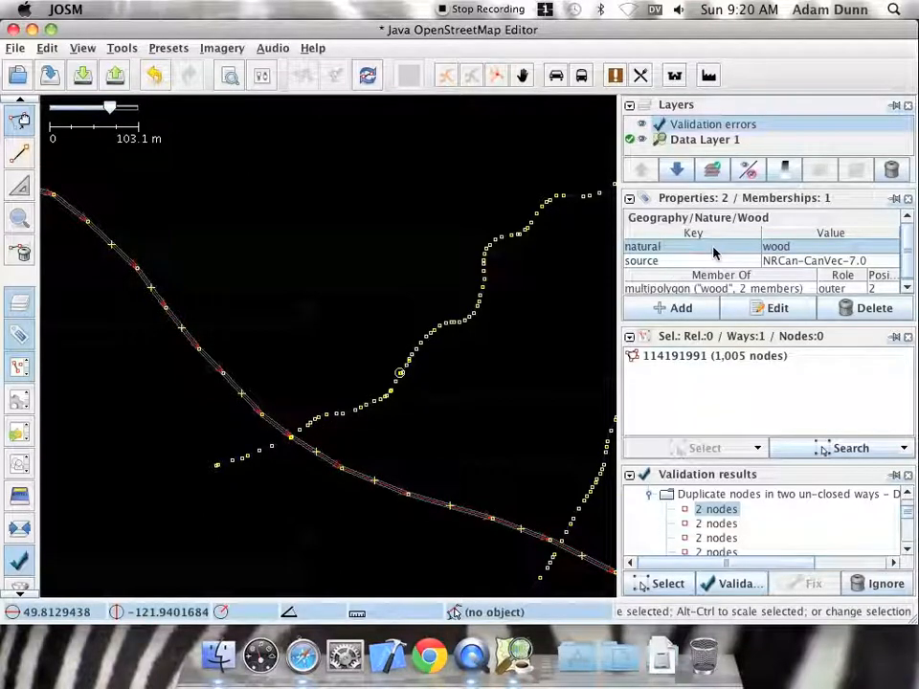
Collapse the validation results and delete the natural=wood and source tags from the joined wood way, keeping its multipolygon membership
{"action": "left_click", "coordinate": [630, 476]}
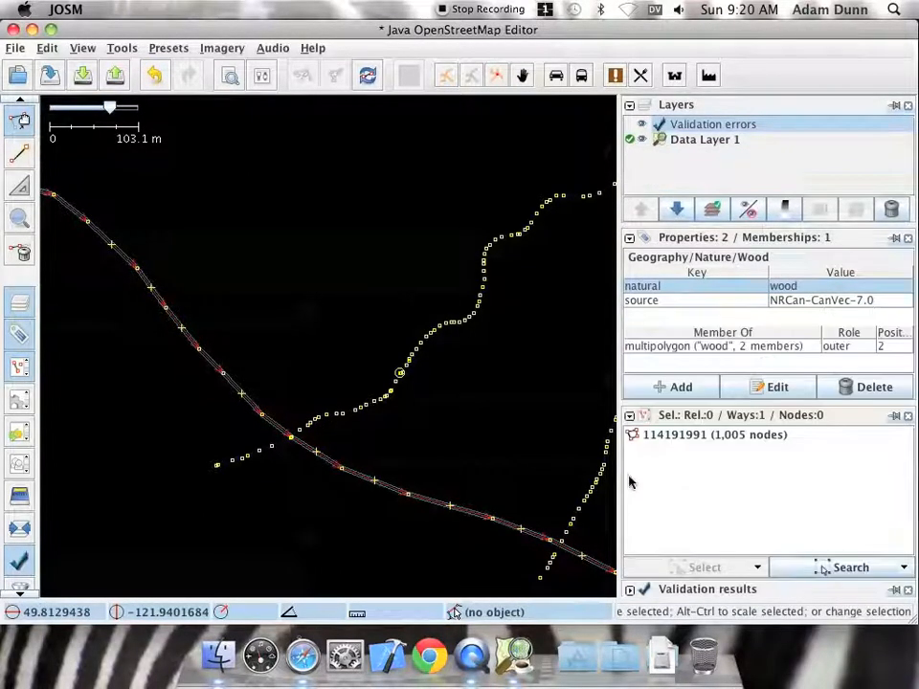
{"action": "left_click", "coordinate": [742, 349]}
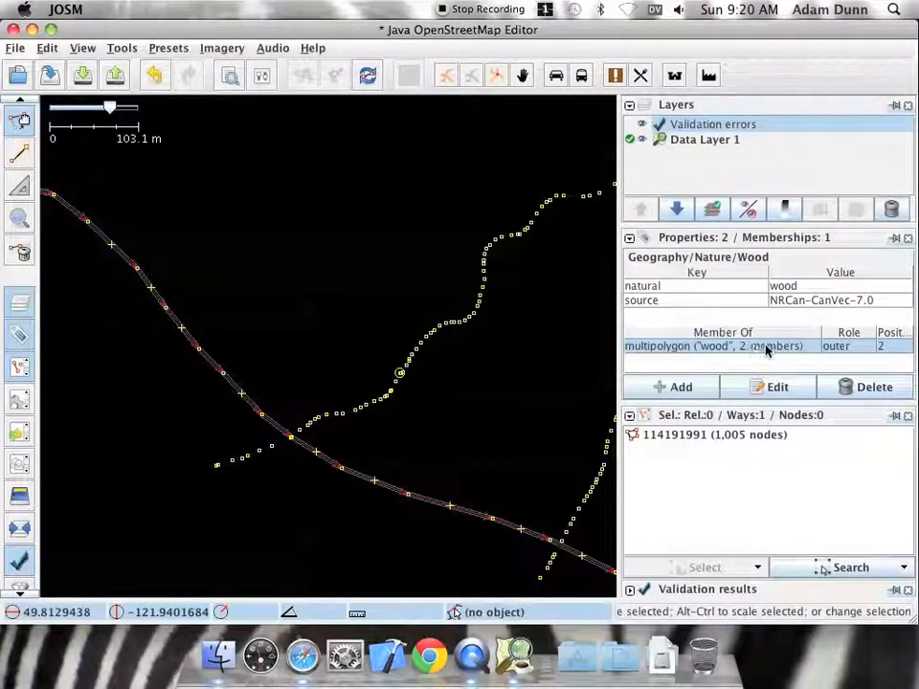
{"action": "left_click", "coordinate": [781, 303]}
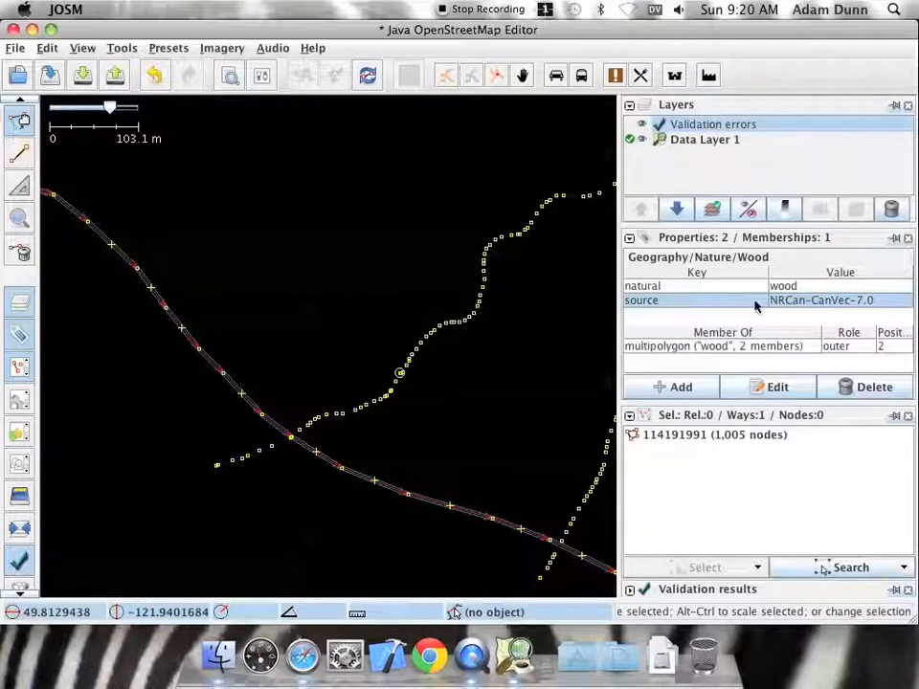
{"action": "left_click", "coordinate": [787, 288]}
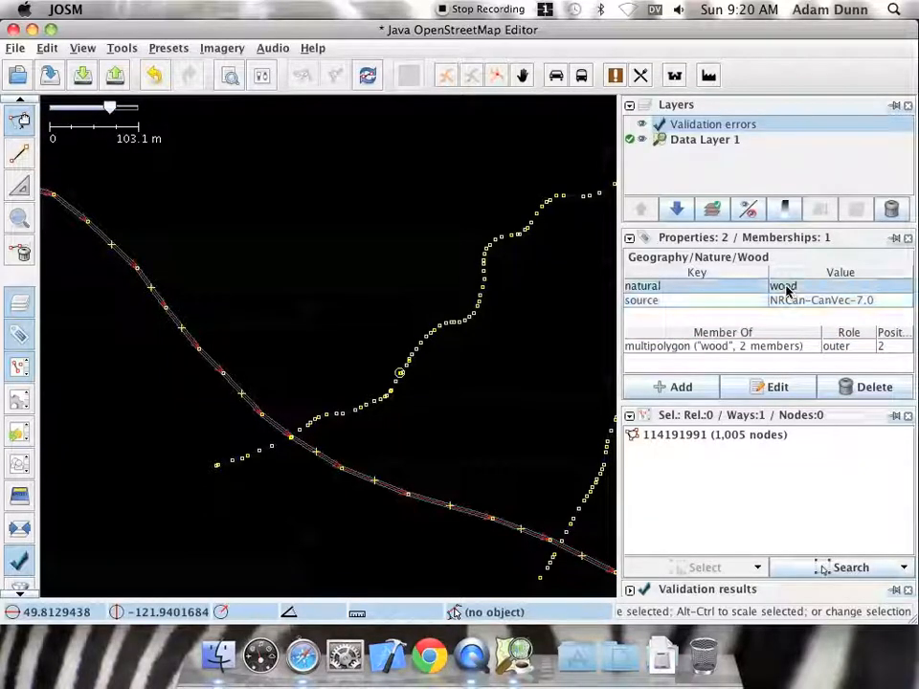
{"action": "left_click", "coordinate": [733, 348]}
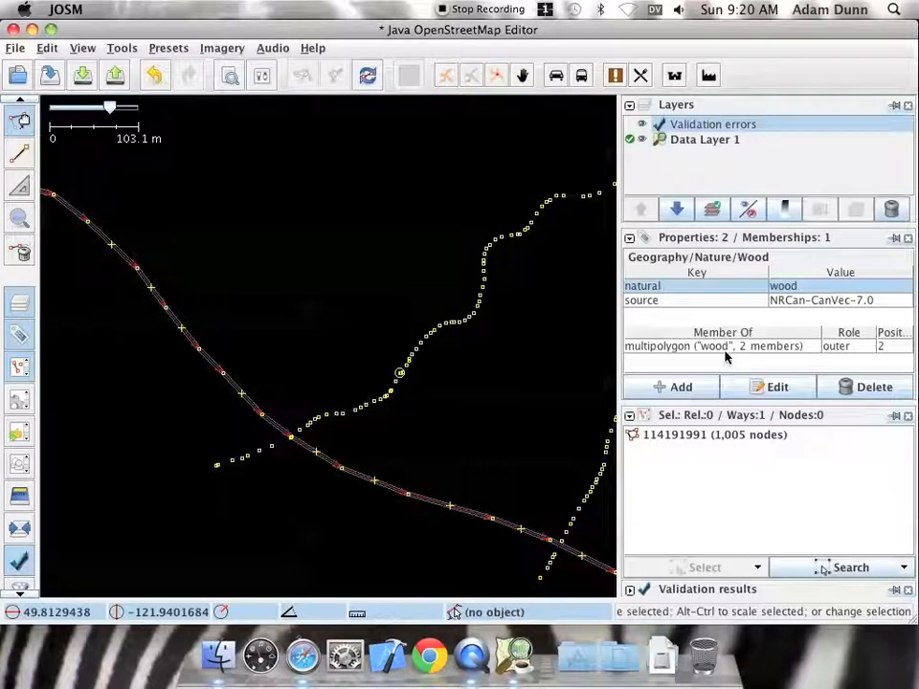
{"action": "left_click", "coordinate": [800, 286]}
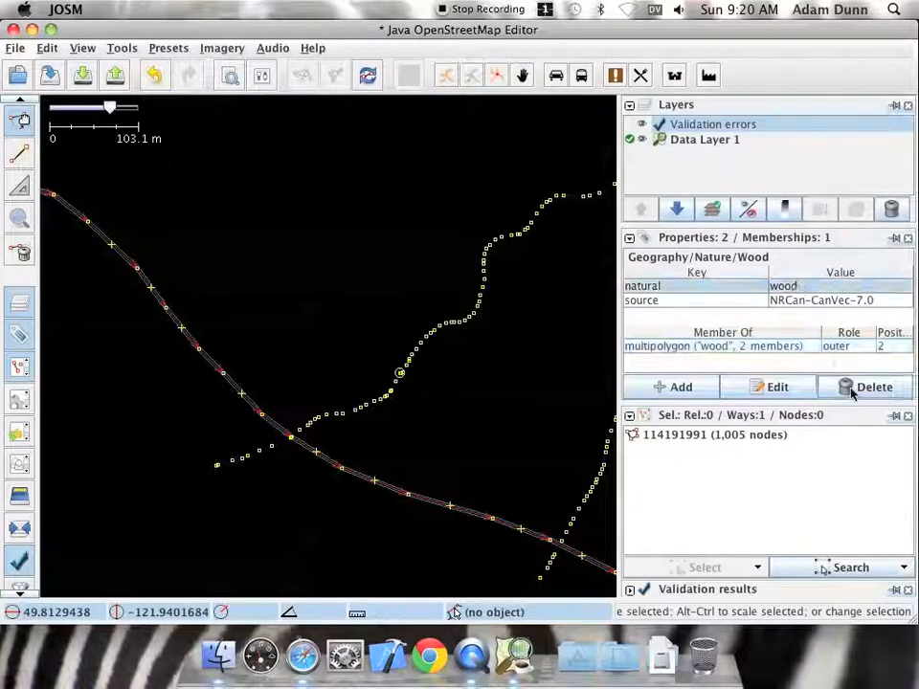
{"action": "left_click", "coordinate": [866, 393]}
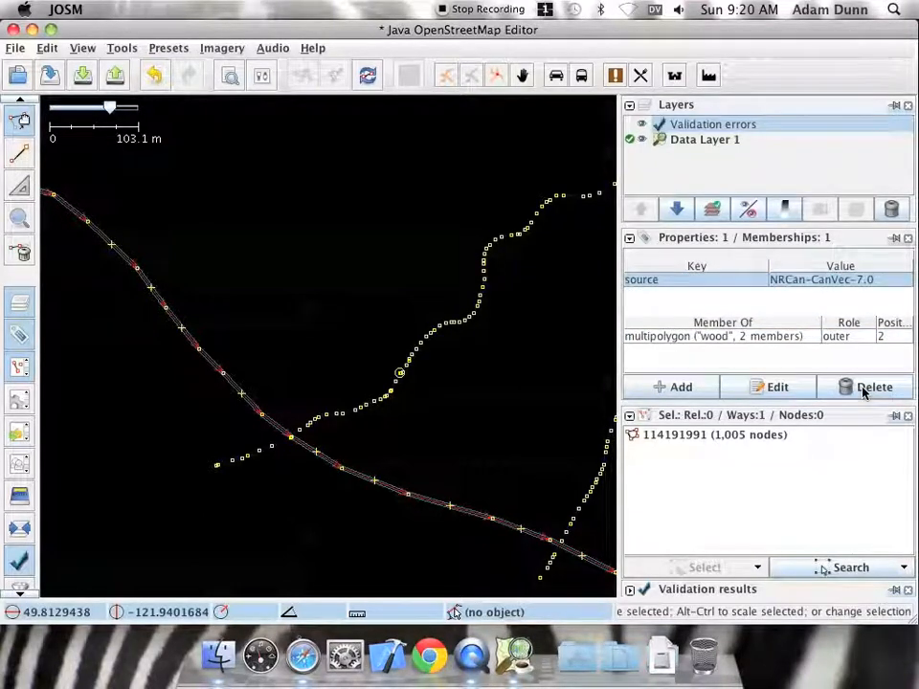
{"action": "left_click", "coordinate": [864, 392]}
Go east along the boundary to the split Big Silver Creek riverbank and examine the straight edge shared by its areas
{"action": "scroll", "coordinate": [181, 438], "scroll_direction": "down", "scroll_amount": 4}
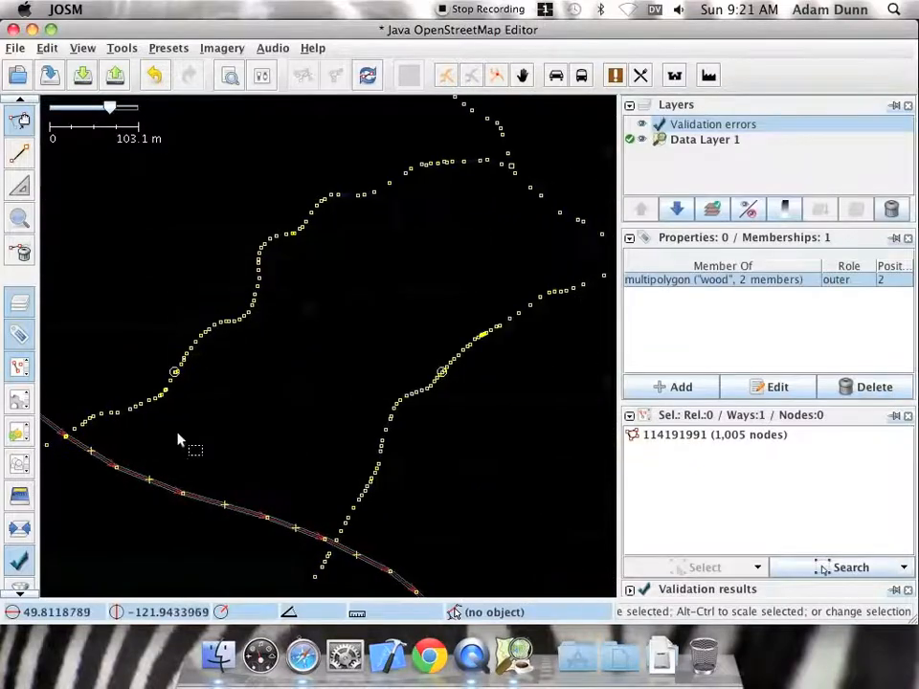
{"action": "scroll", "coordinate": [117, 435], "scroll_direction": "down", "scroll_amount": 1}
{"action": "scroll", "coordinate": [156, 420], "scroll_direction": "right", "scroll_amount": 10}
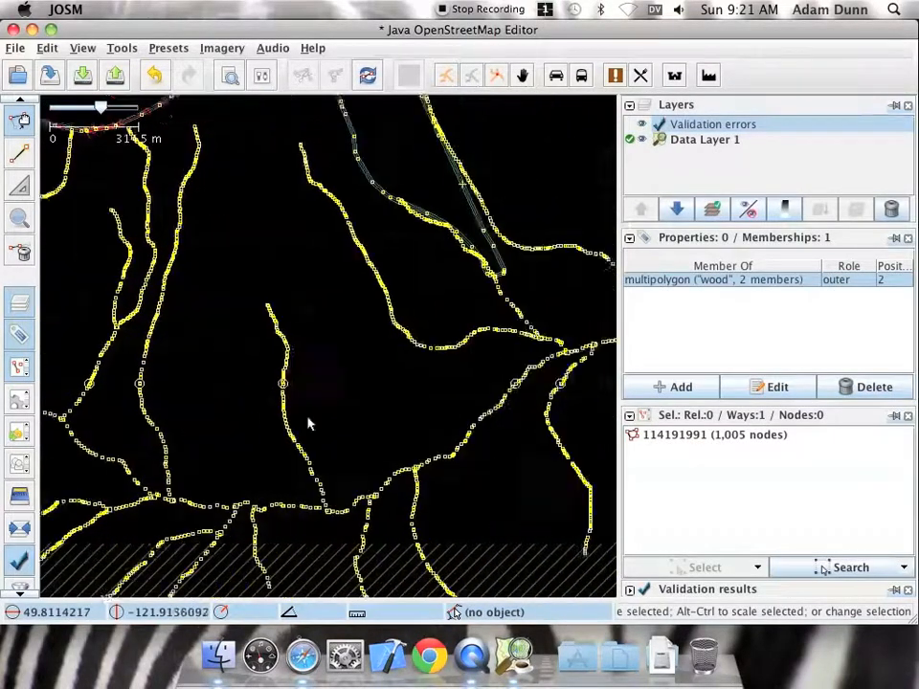
{"action": "scroll", "coordinate": [144, 421], "scroll_direction": "right", "scroll_amount": 6}
{"action": "scroll", "coordinate": [328, 411], "scroll_direction": "up", "scroll_amount": 9}
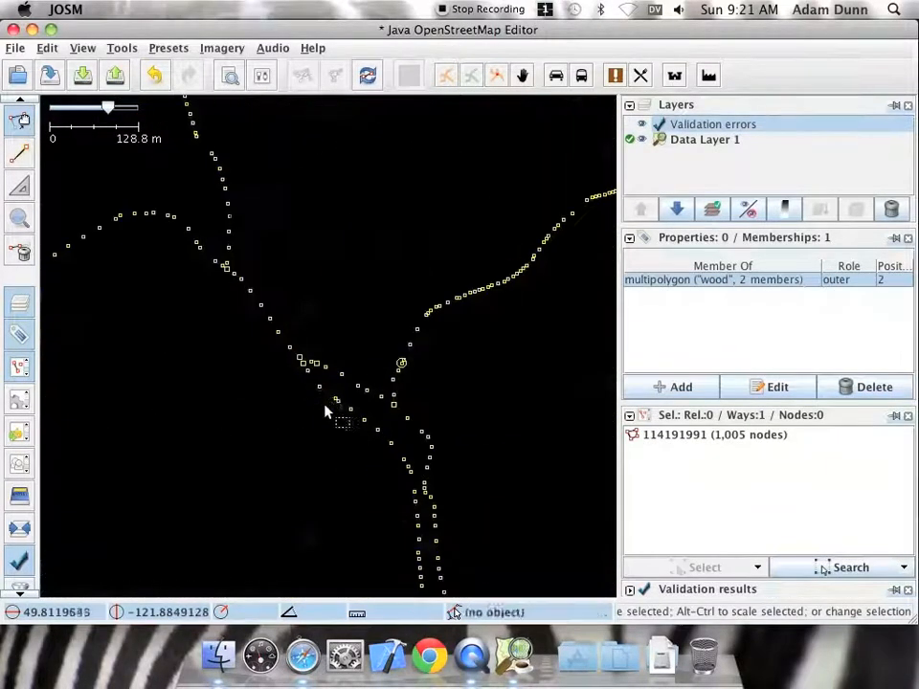
{"action": "scroll", "coordinate": [312, 379], "scroll_direction": "up", "scroll_amount": 4}
{"action": "left_click", "coordinate": [283, 363]}
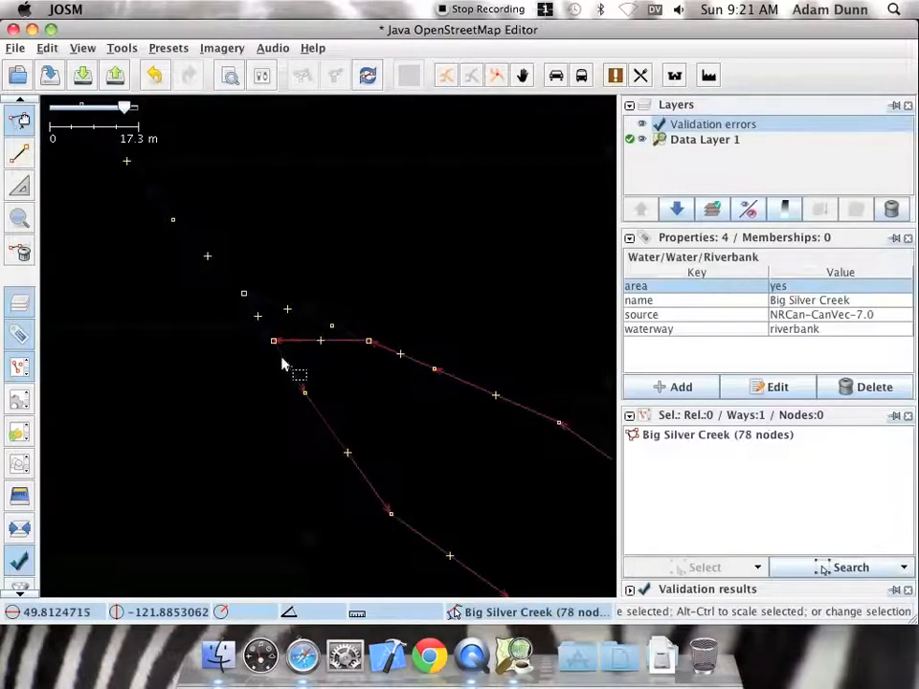
{"action": "scroll", "coordinate": [299, 342], "scroll_direction": "up", "scroll_amount": 6}
{"action": "scroll", "coordinate": [305, 356], "scroll_direction": "down", "scroll_amount": 1}
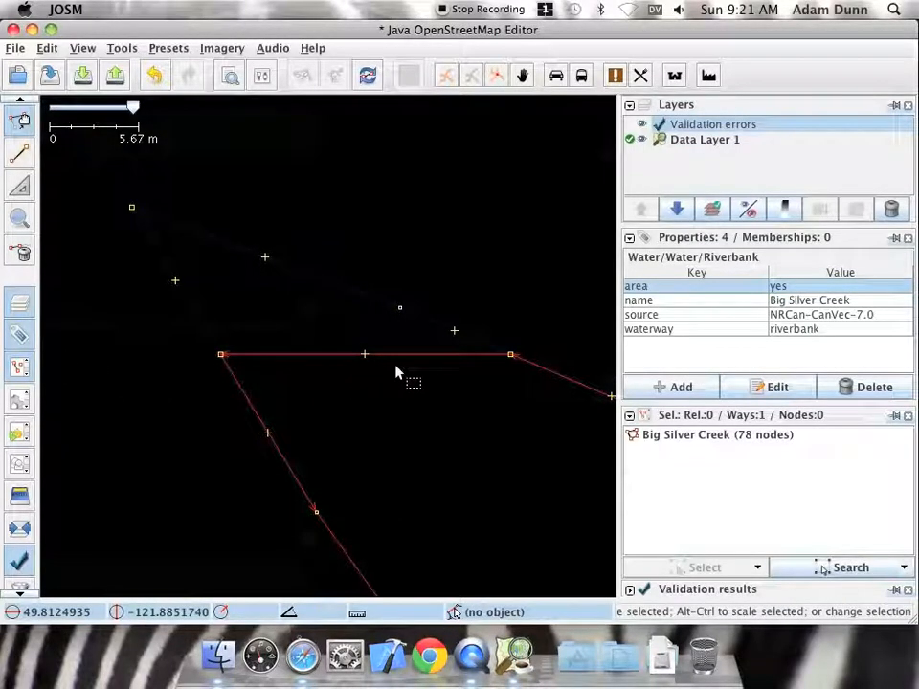
{"action": "left_click", "coordinate": [303, 385]}
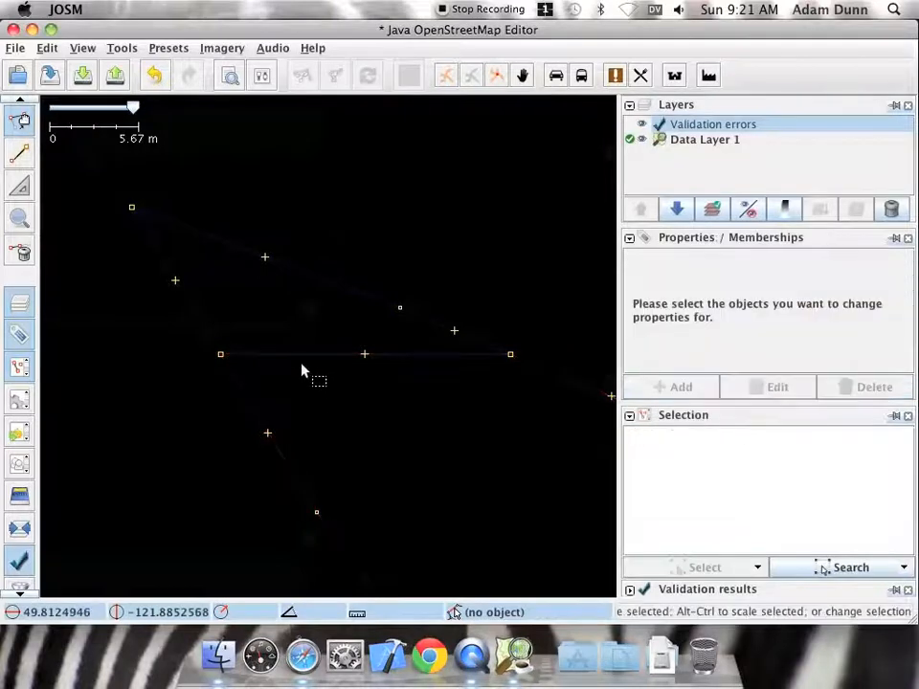
Select both Big Silver Creek riverbank areas at their shared edge and join them, accepting the edit outside the downloaded region
{"action": "middle_click", "coordinate": [300, 365]}
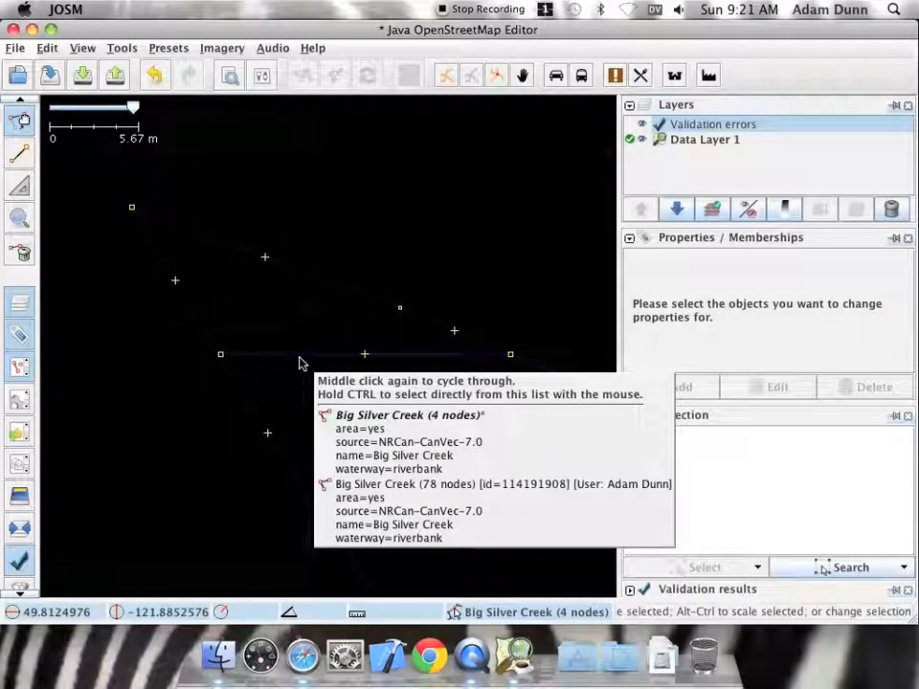
{"action": "middle_click", "coordinate": [371, 445]}
{"action": "left_click", "coordinate": [381, 512], "text": "ctrl"}
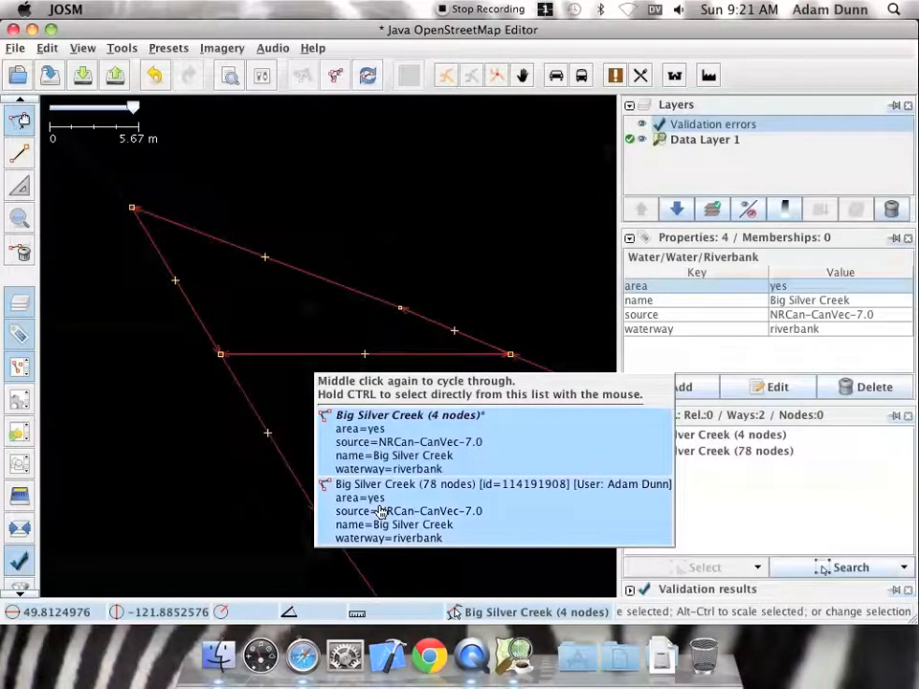
{"action": "left_click", "coordinate": [375, 436], "text": "ctrl"}
{"action": "left_click", "coordinate": [376, 435], "text": "ctrl"}
{"action": "left_click", "coordinate": [375, 436], "text": "ctrl"}
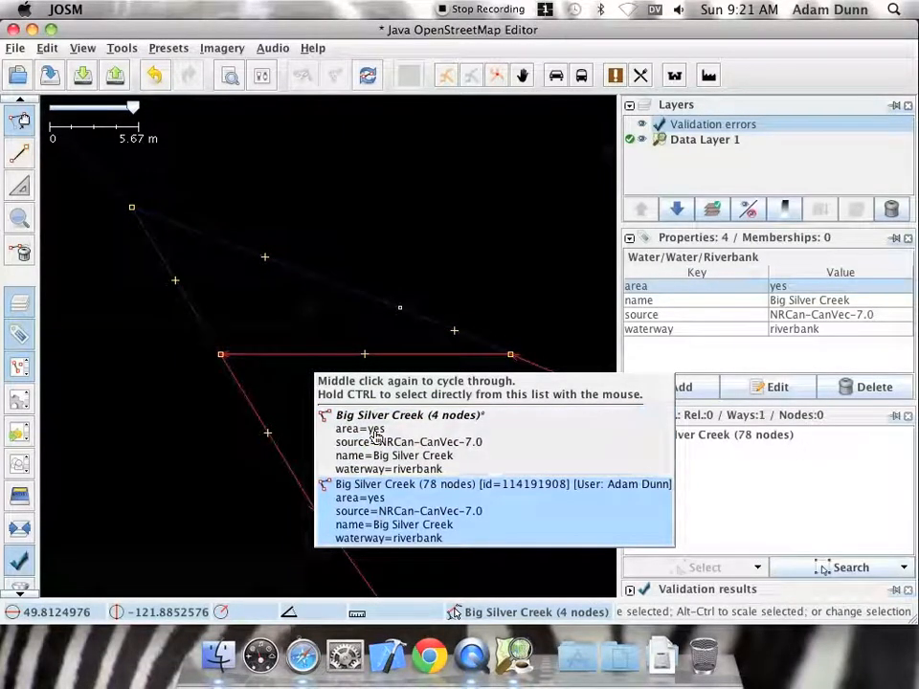
{"action": "left_click", "coordinate": [376, 436], "text": "ctrl"}
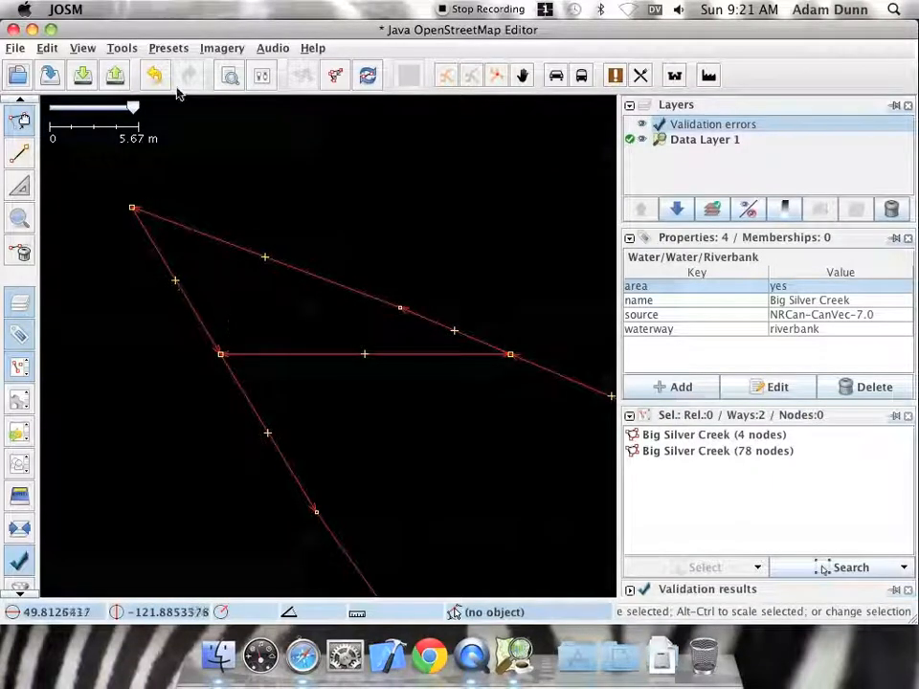
{"action": "left_click", "coordinate": [114, 47]}
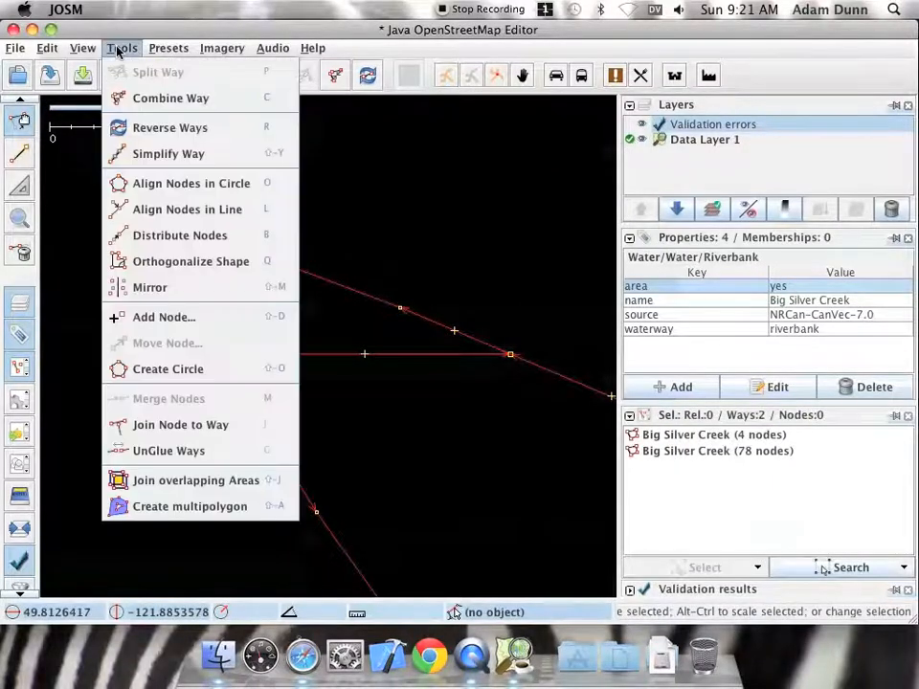
{"action": "left_click", "coordinate": [226, 486]}
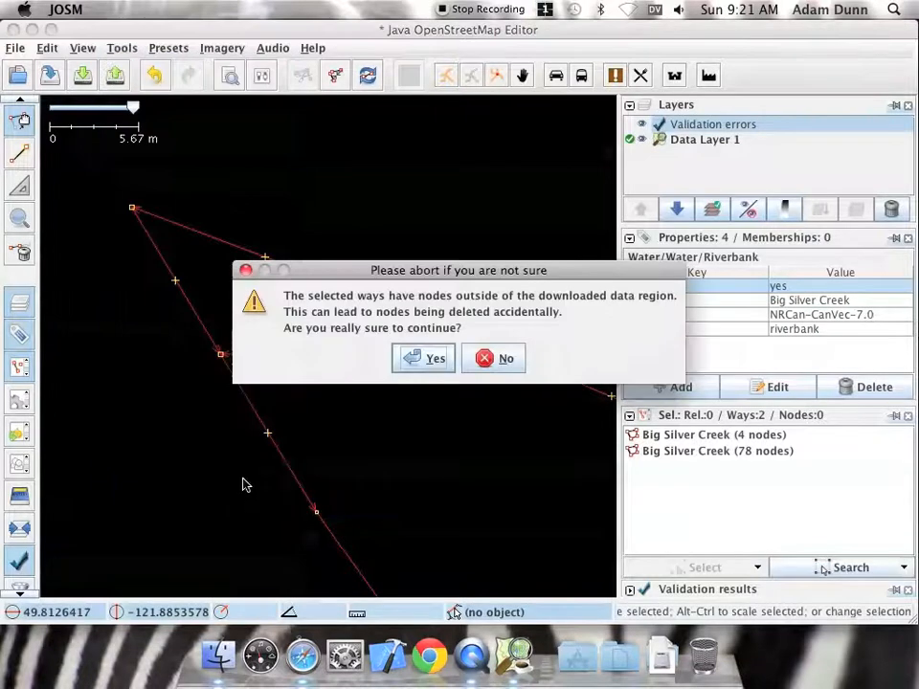
{"action": "left_click", "coordinate": [409, 374]}
{"action": "scroll", "coordinate": [77, 439], "scroll_direction": "down", "scroll_amount": 4}
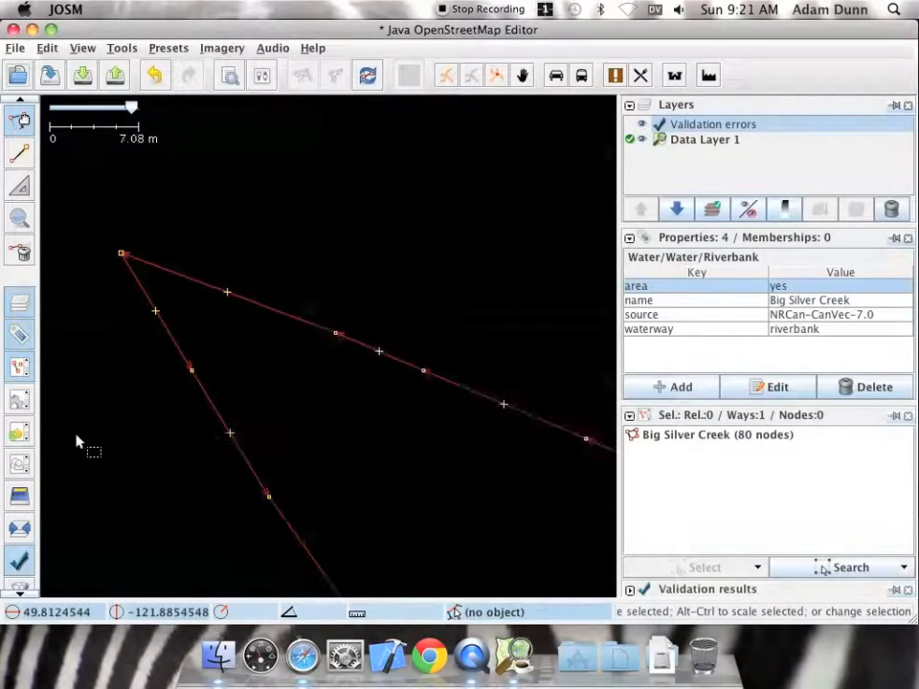
Examine the joined Big Silver Creek riverbank, its tributary stream, and the straight wood boundary beside the undownloaded area
{"action": "scroll", "coordinate": [81, 440], "scroll_direction": "down", "scroll_amount": 5}
{"action": "left_click", "coordinate": [211, 440]}
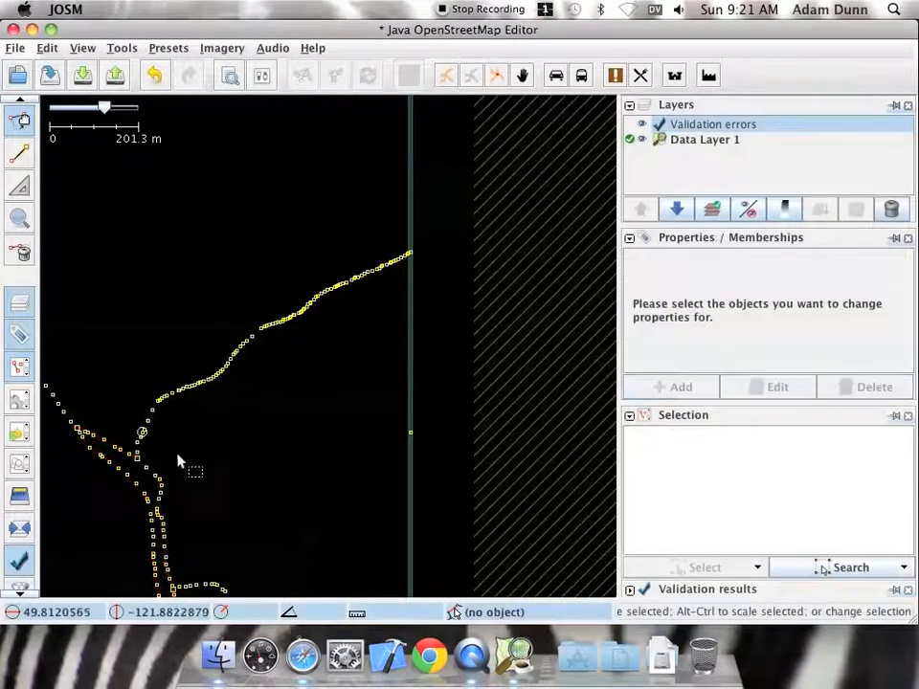
{"action": "left_click", "coordinate": [502, 436]}
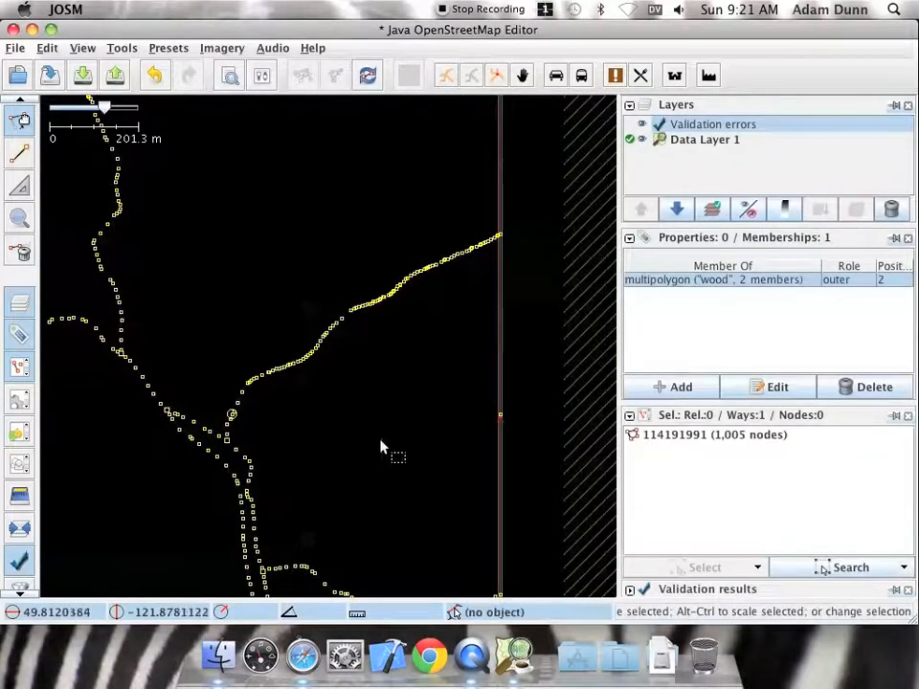
{"action": "left_click_drag", "start_coordinate": [464, 437], "coordinate": [603, 430]}
{"action": "scroll", "coordinate": [560, 422], "scroll_direction": "down", "scroll_amount": 4}
{"action": "mouse_move", "coordinate": [487, 420]}
{"action": "left_mouse_down"}
{"action": "mouse_move", "coordinate": [554, 416]}
{"action": "mouse_move", "coordinate": [218, 432]}
{"action": "left_mouse_up"}
{"action": "scroll", "coordinate": [456, 437], "scroll_direction": "up", "scroll_amount": 10}
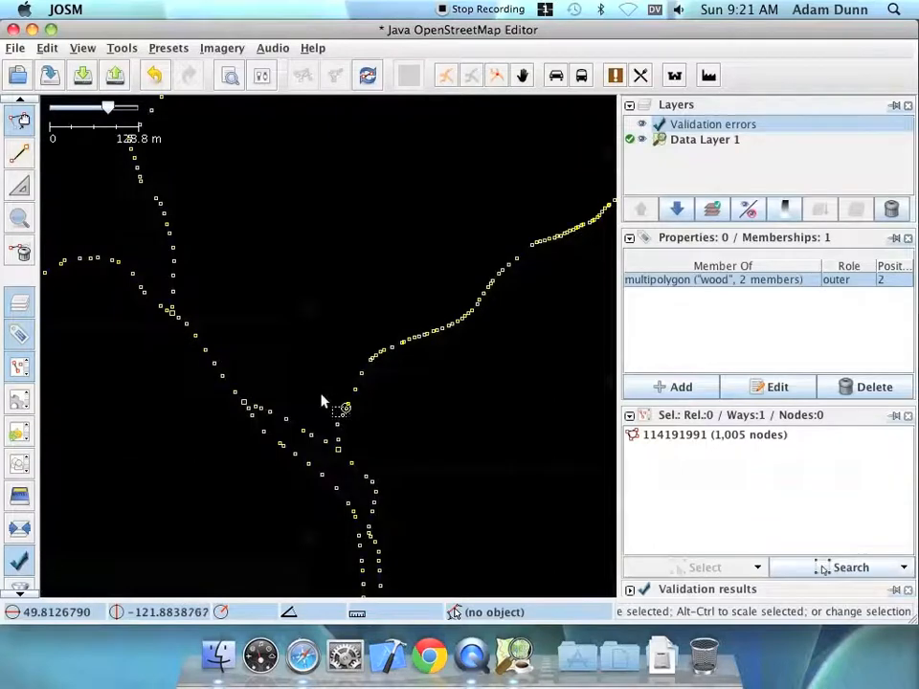
{"action": "left_click", "coordinate": [383, 440]}
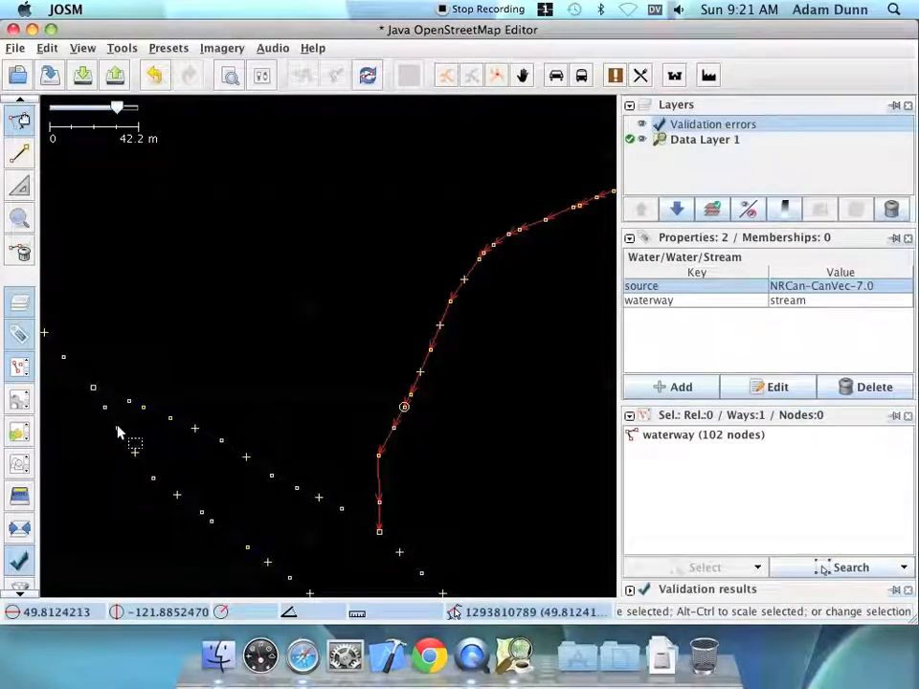
{"action": "scroll", "coordinate": [117, 433], "scroll_direction": "down", "scroll_amount": 6}
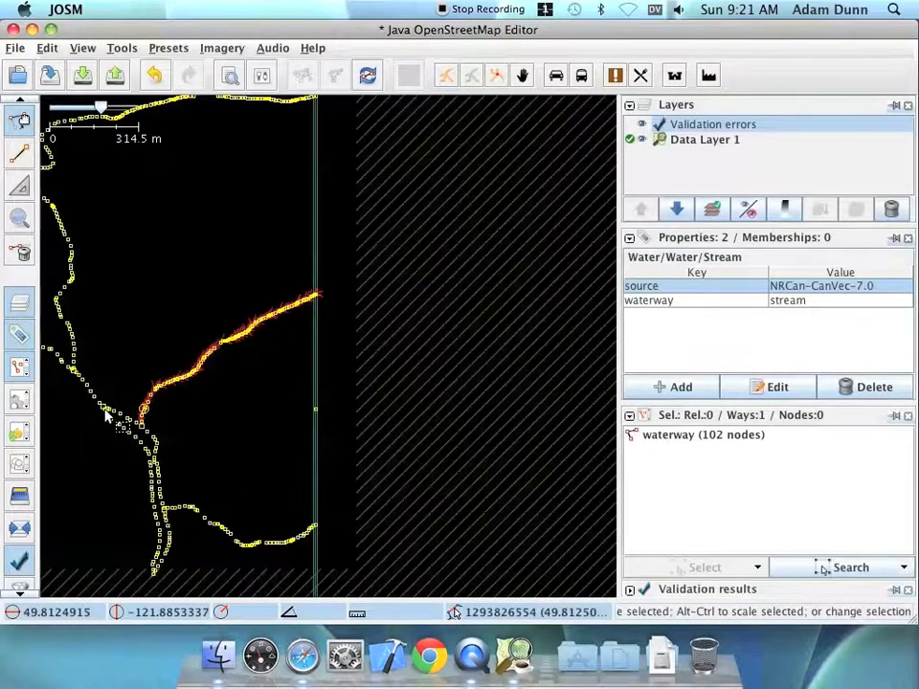
{"action": "left_click", "coordinate": [319, 445]}
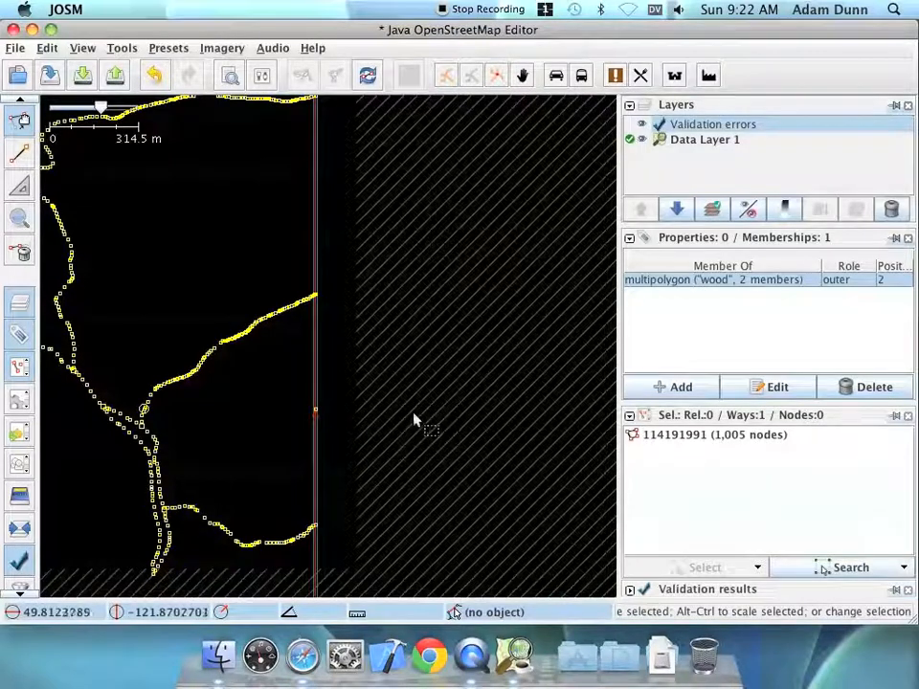
{"action": "left_click_drag", "start_coordinate": [388, 424], "coordinate": [639, 430]}
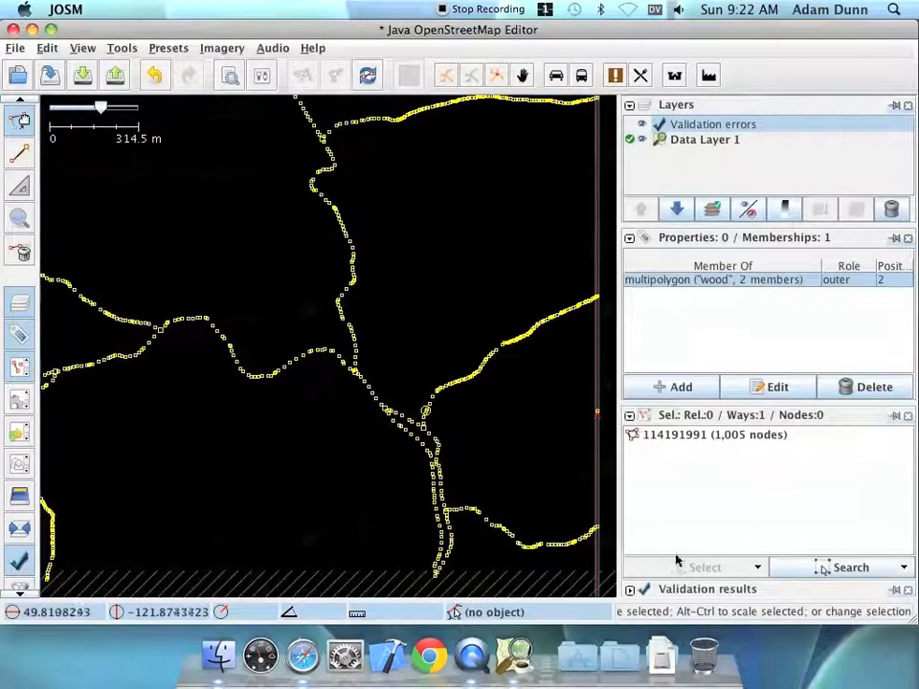
Expand the validation results and validate the selected wood way, then try uploading the data but cancel at the suspicious-data warnings
{"action": "left_click", "coordinate": [629, 590]}
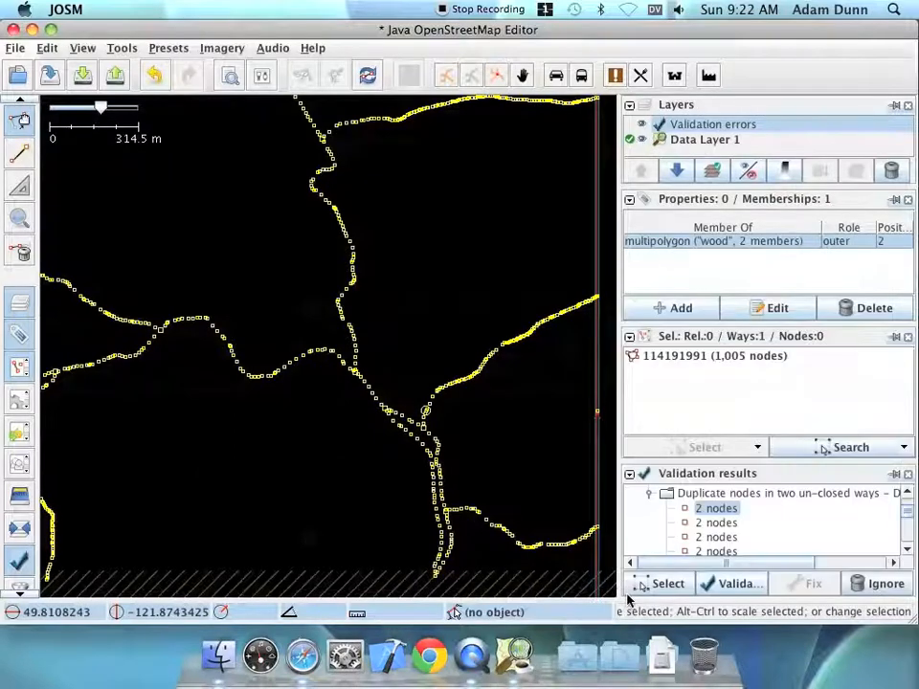
{"action": "left_click", "coordinate": [737, 583]}
{"action": "left_click", "coordinate": [553, 458]}
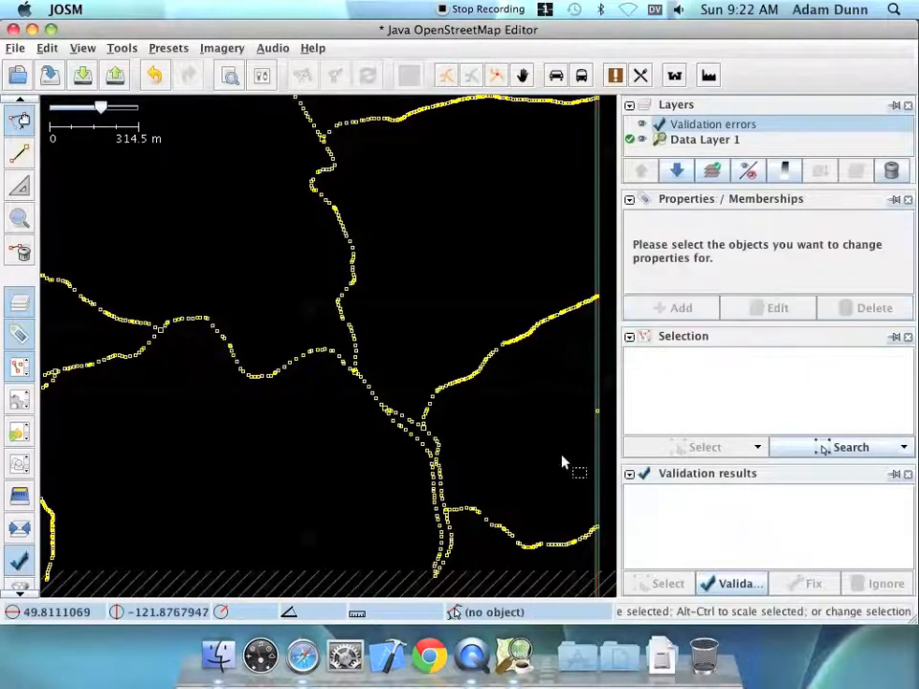
{"action": "left_click", "coordinate": [116, 77]}
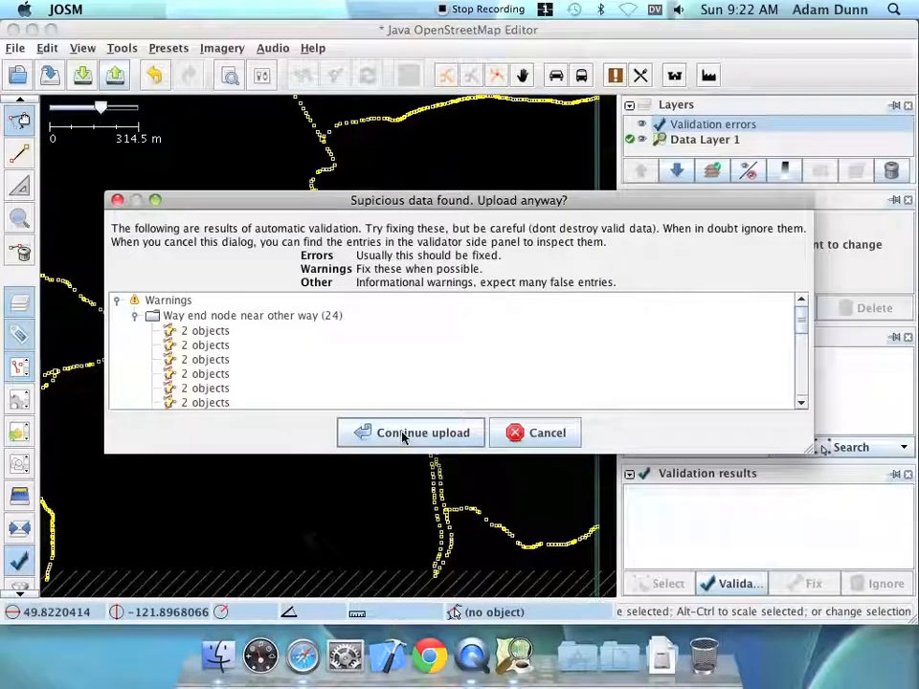
{"action": "left_click", "coordinate": [552, 439]}
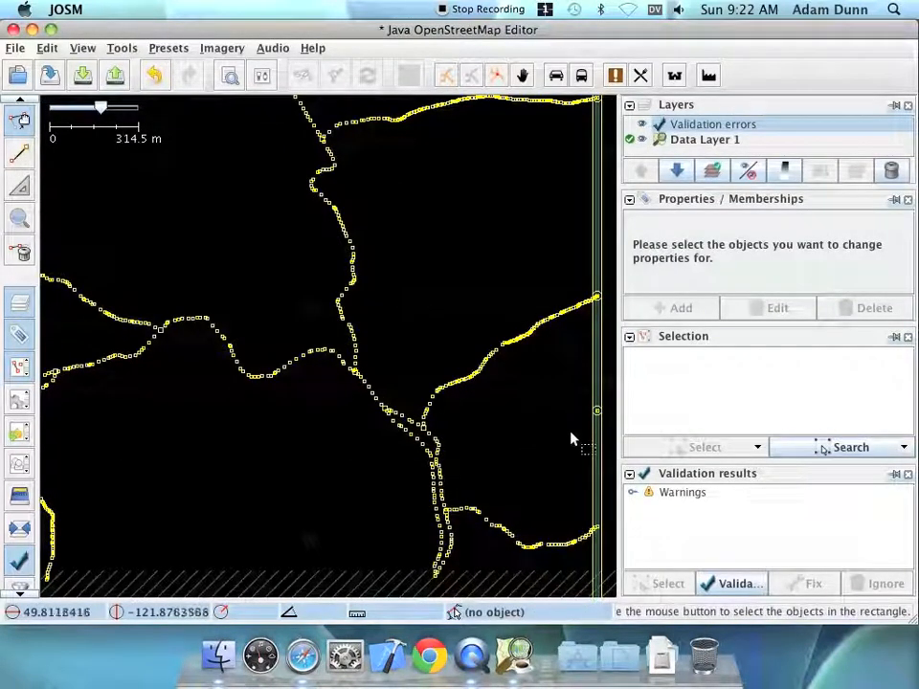
Validate the whole data layer with nothing selected and examine the first "Way end node near other way" warning on the map
{"action": "left_click", "coordinate": [595, 441]}
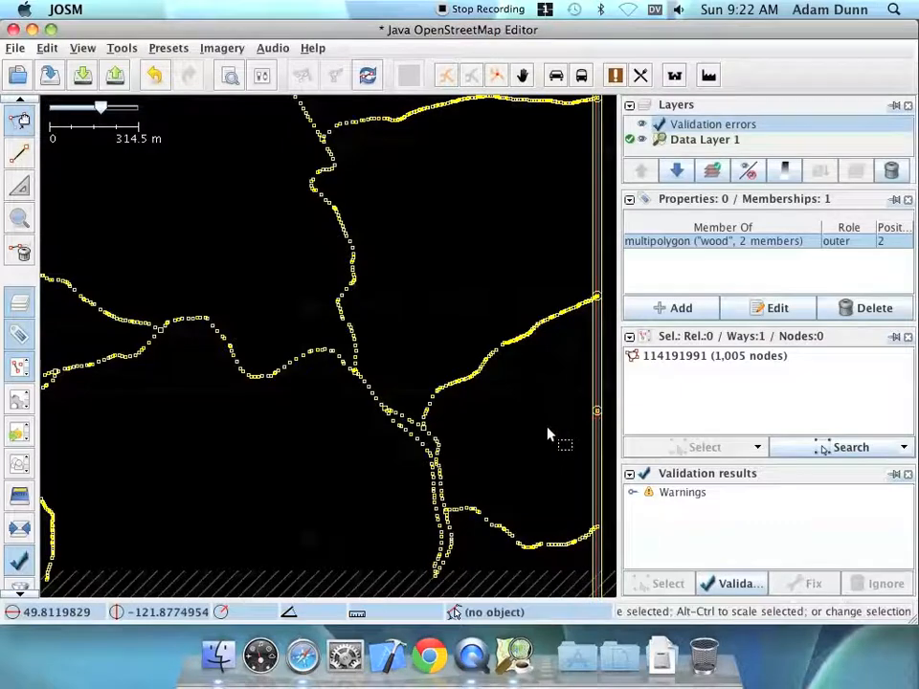
{"action": "left_click", "coordinate": [548, 466]}
{"action": "left_click", "coordinate": [732, 583]}
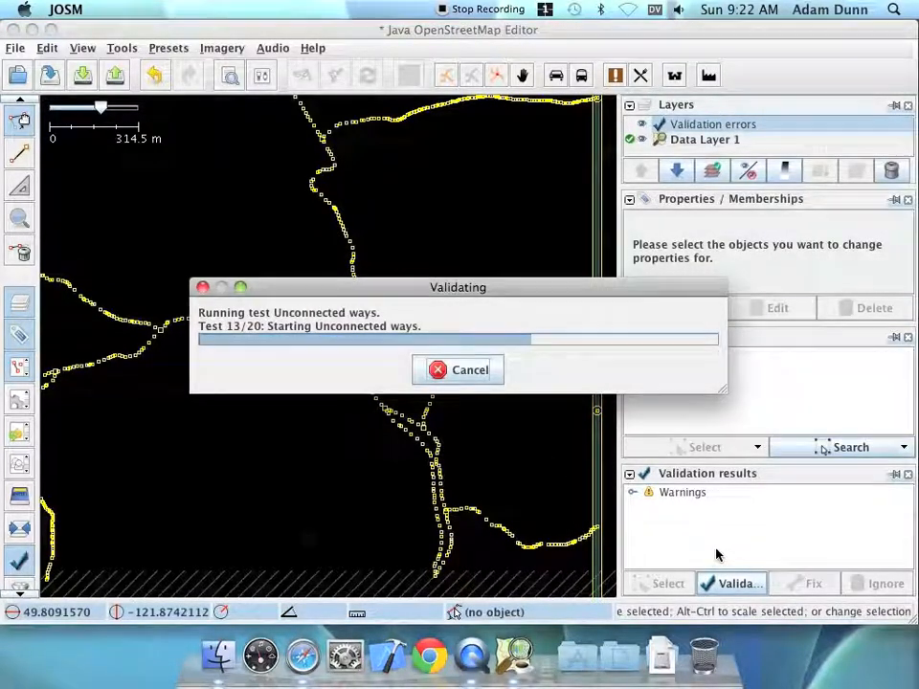
{"action": "left_click", "coordinate": [632, 493]}
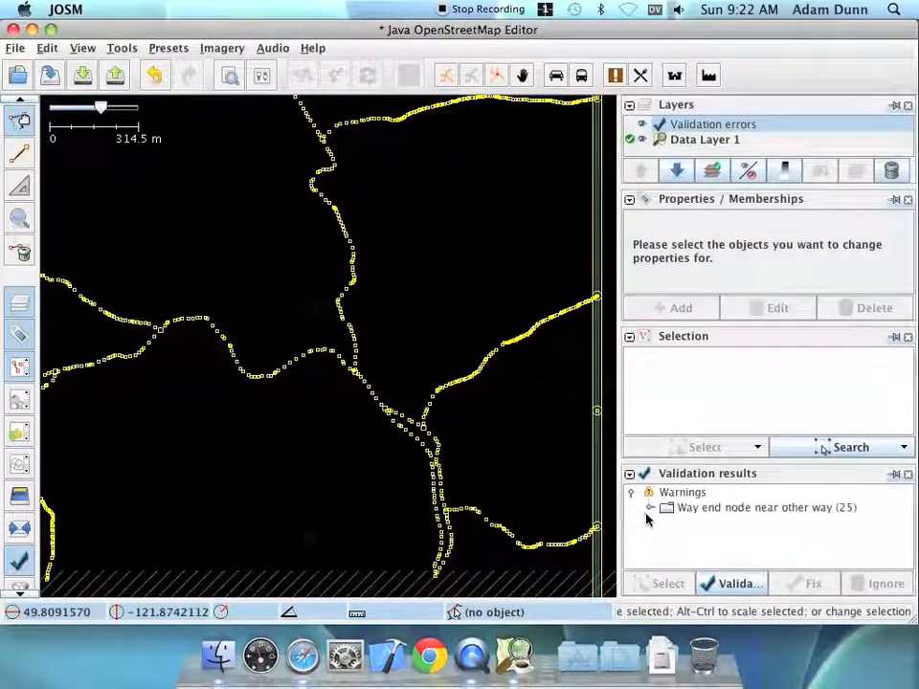
{"action": "left_click", "coordinate": [648, 508]}
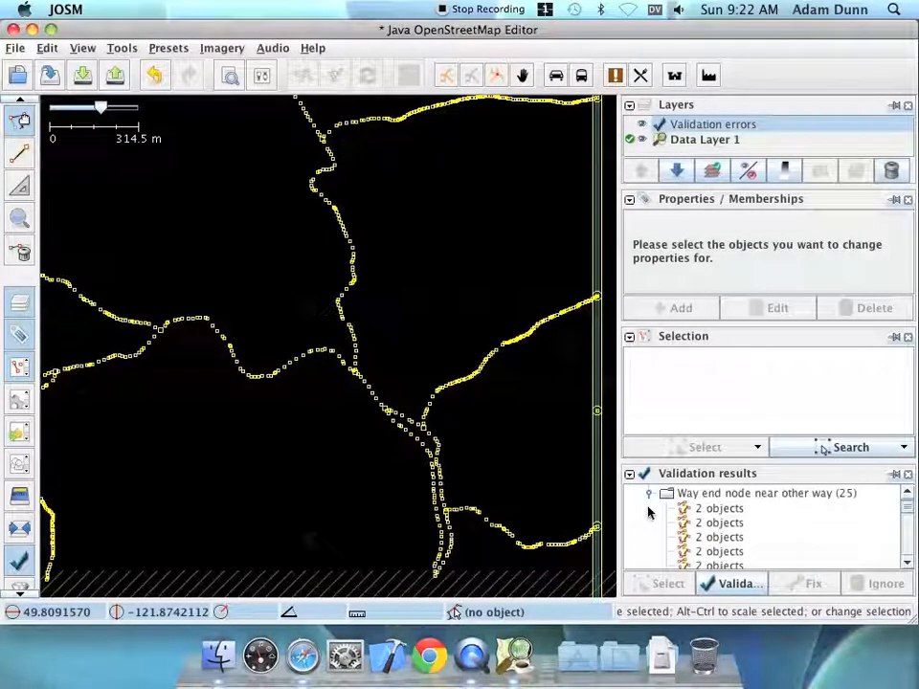
{"action": "double_click", "coordinate": [703, 508]}
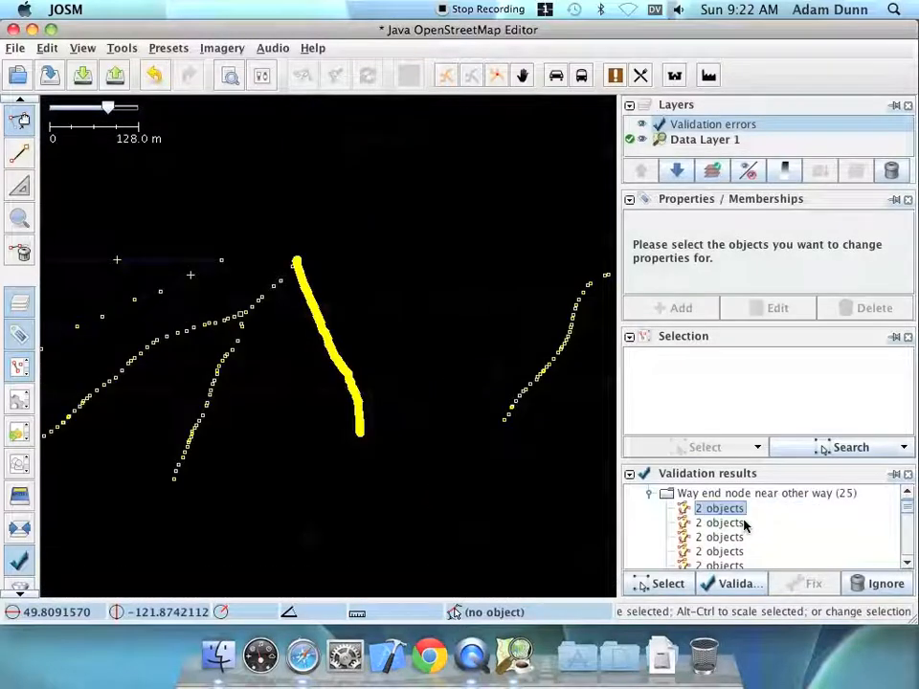
{"action": "scroll", "coordinate": [291, 298], "scroll_direction": "up", "scroll_amount": 5}
{"action": "scroll", "coordinate": [318, 235], "scroll_direction": "up", "scroll_amount": 2}
{"action": "scroll", "coordinate": [318, 235], "scroll_direction": "down", "scroll_amount": 5}
{"action": "left_click_drag", "start_coordinate": [329, 242], "coordinate": [455, 299]}
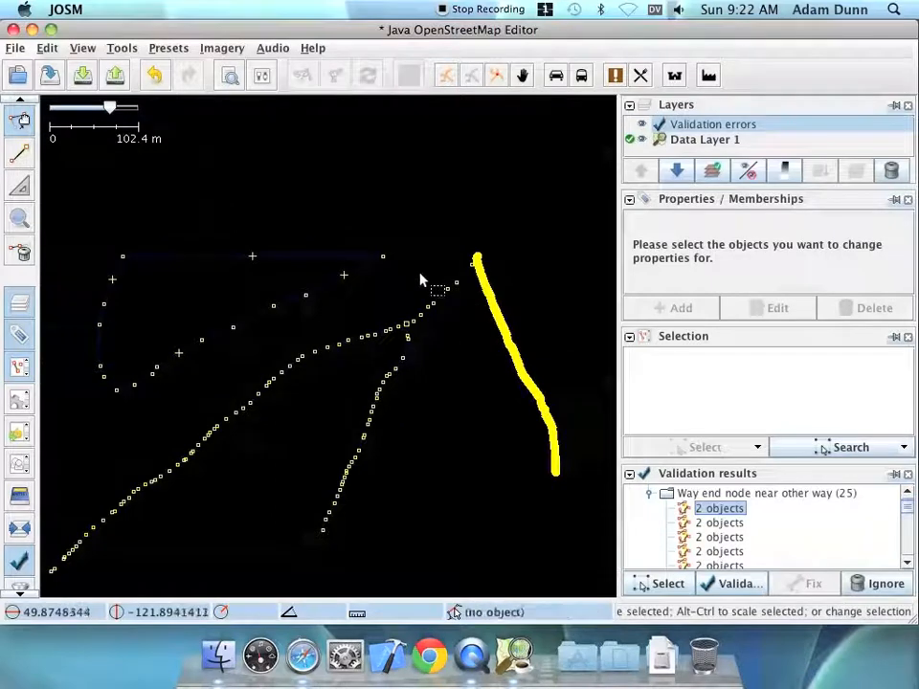
{"action": "left_click", "coordinate": [345, 260]}
{"action": "left_click", "coordinate": [402, 246]}
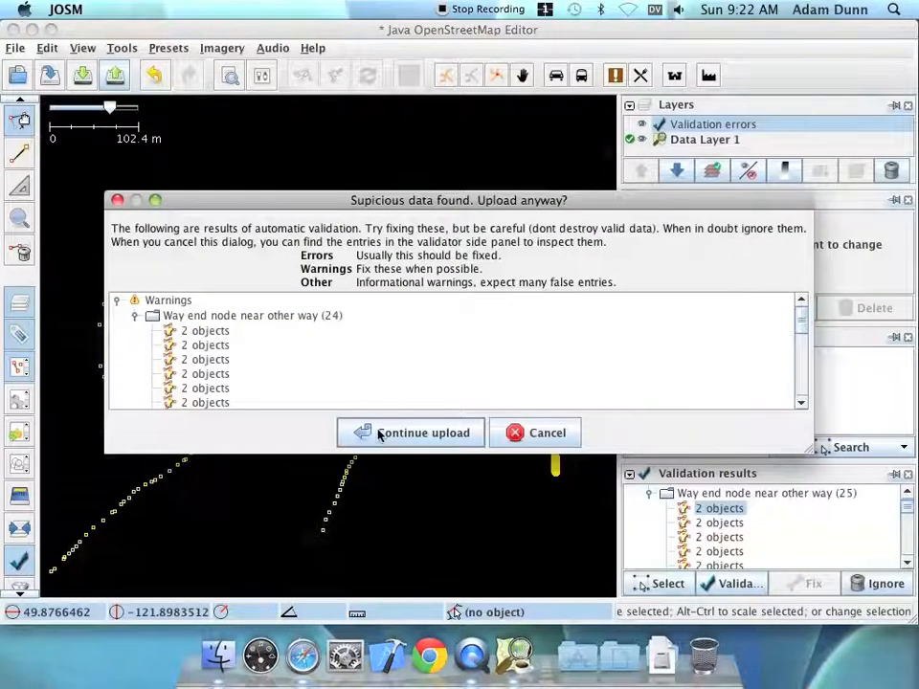
Continue past the validation warnings, correct the tile number in the changeset comment, and upload the changes in chunks of 5000 objects
{"action": "left_click", "coordinate": [380, 433]}
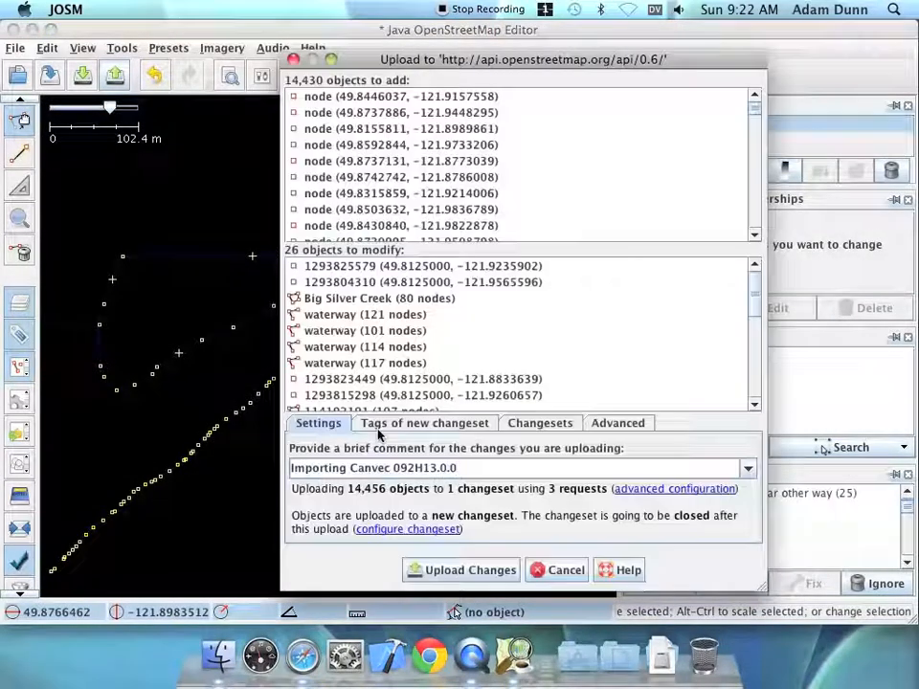
{"action": "left_click", "coordinate": [616, 425]}
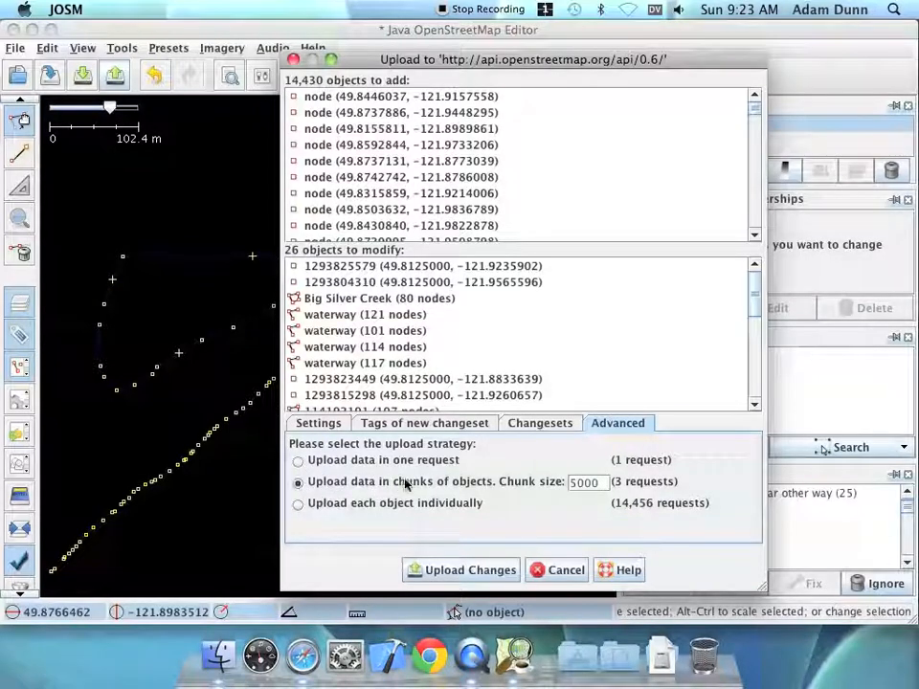
{"action": "left_click", "coordinate": [607, 482]}
{"action": "left_click", "coordinate": [303, 423]}
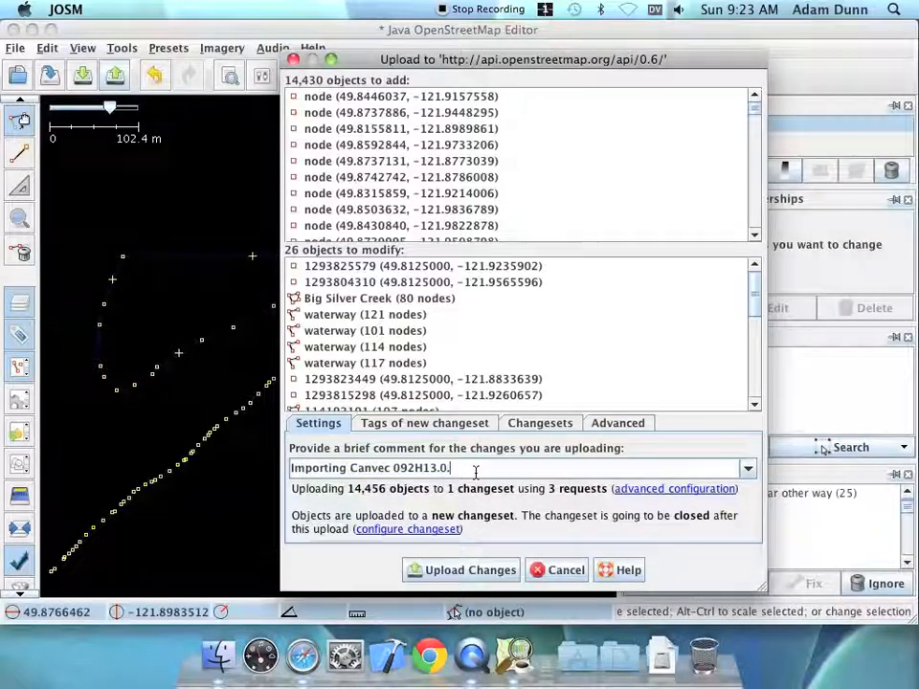
{"action": "left_click", "coordinate": [450, 572]}
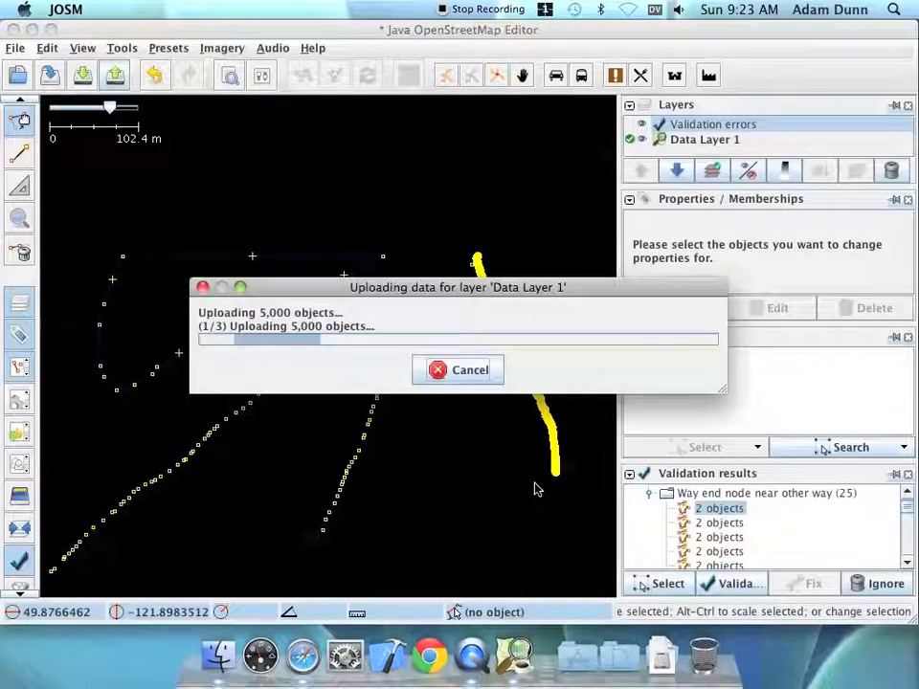